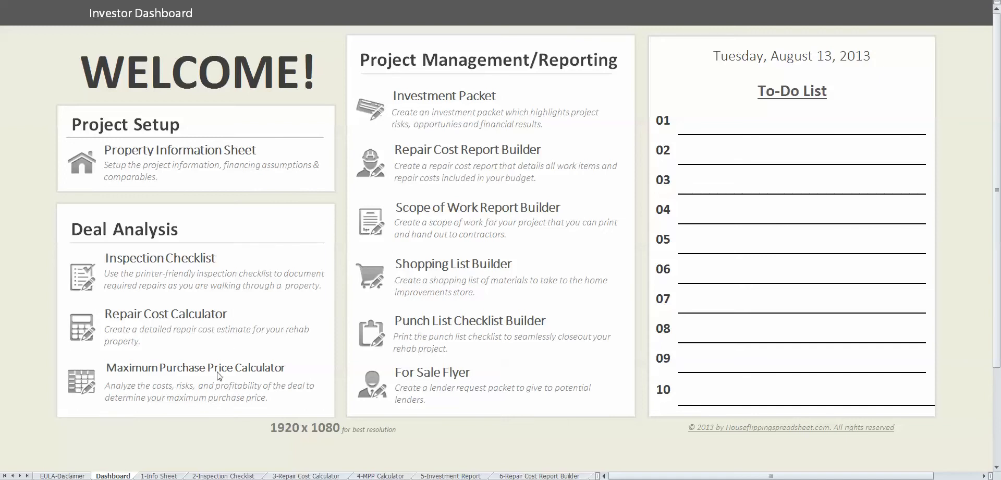
Step: Look over the Property Information Sheet and the Inspection Checklist, and open the Repair Cost Calculator sheet
{"action": "key", "text": "ctrl+Page_Down"}
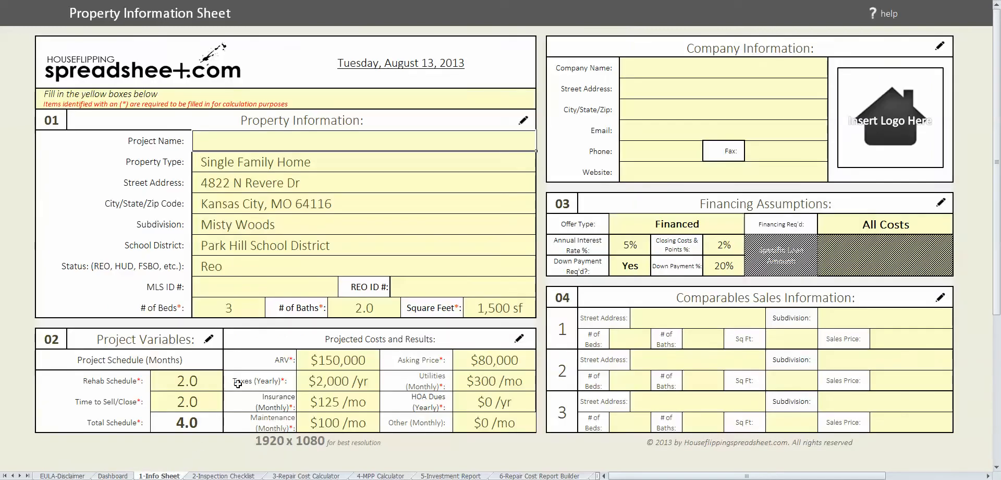
{"action": "key", "text": "ctrl+Page_Down"}
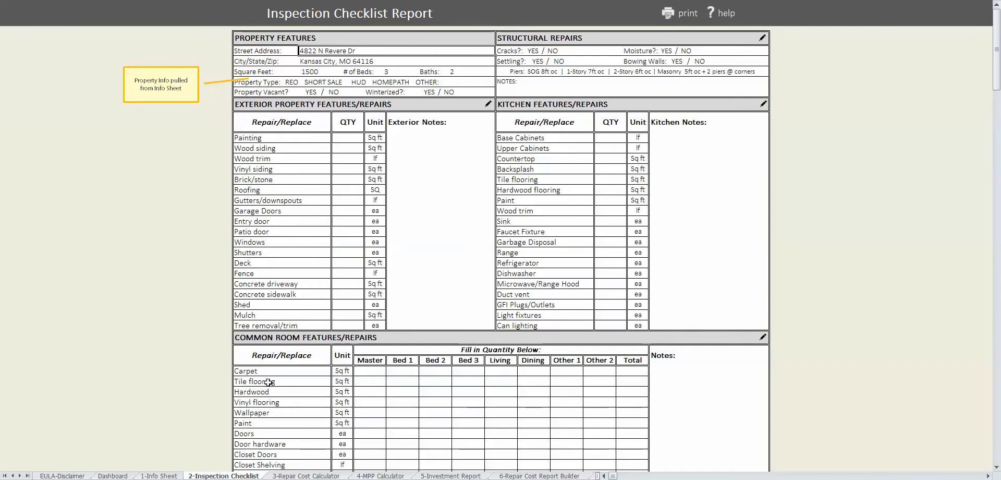
{"action": "left_click", "coordinate": [303, 475]}
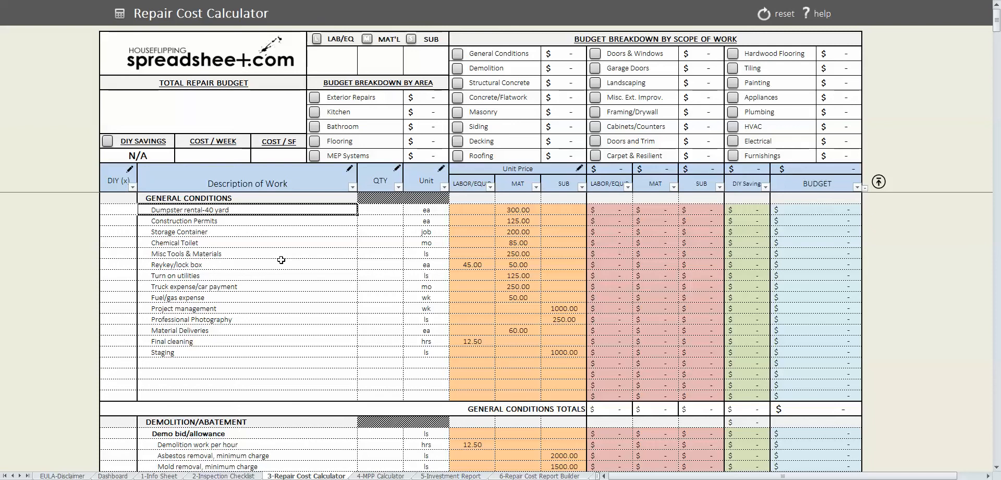
Step: In General Conditions, enter a quantity of 2 for the 40-yard dumpster rental and 2 for the rekey/lock box
{"action": "left_click", "coordinate": [382, 208]}
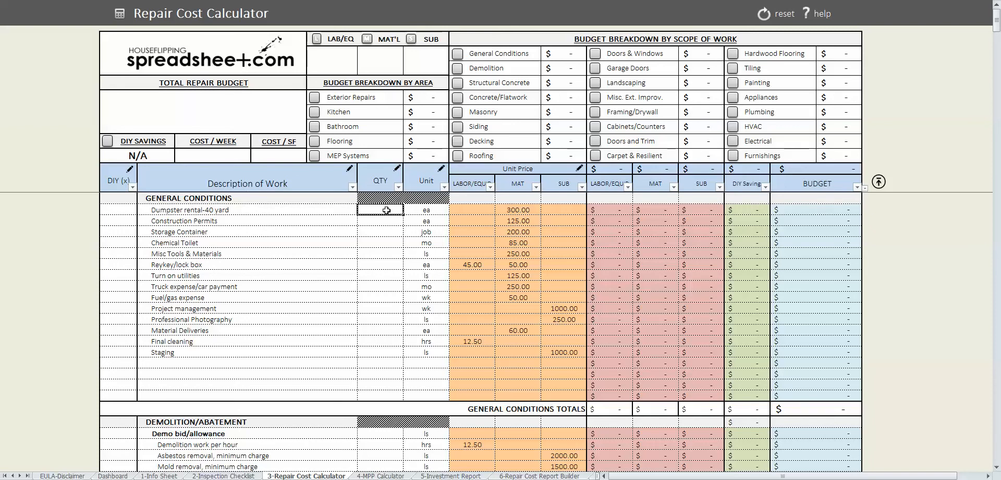
{"action": "type", "text": "2"}
{"action": "key", "text": "Return"}
{"action": "key", "text": "Down"}
{"action": "key", "text": "Down"}
{"action": "key", "text": "Down"}
{"action": "key", "text": "Down"}
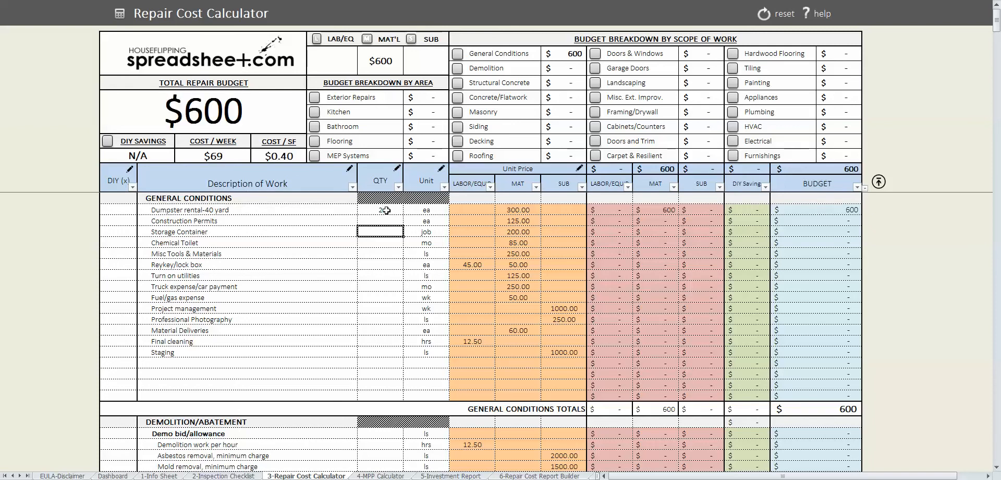
{"action": "type", "text": "2"}
{"action": "key", "text": "Return"}
Step: Enter General Conditions quantities of 3 for material deliveries, 16 for final cleaning and 1 for staging
{"action": "key", "text": "Down"}
{"action": "key", "text": "Down"}
{"action": "key", "text": "Down"}
{"action": "key", "text": "Down"}
{"action": "key", "text": "Down"}
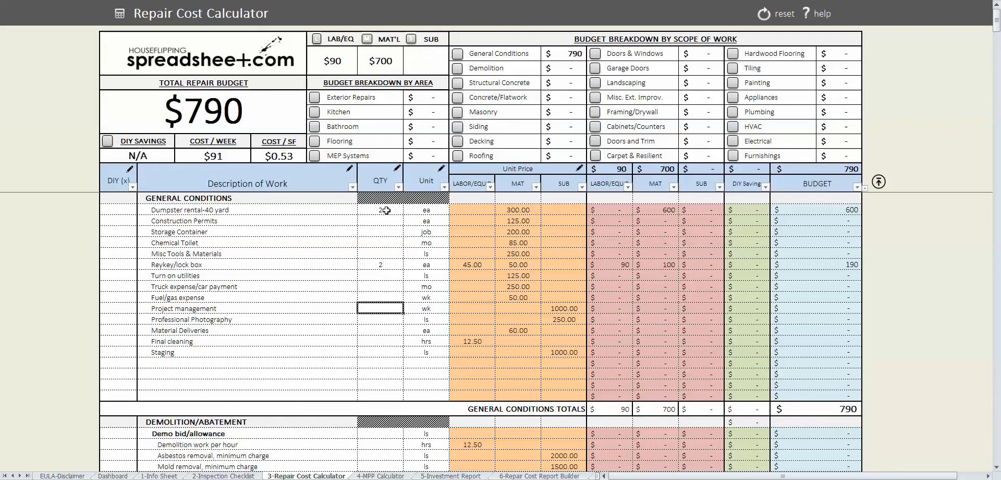
{"action": "type", "text": "3"}
{"action": "key", "text": "Return"}
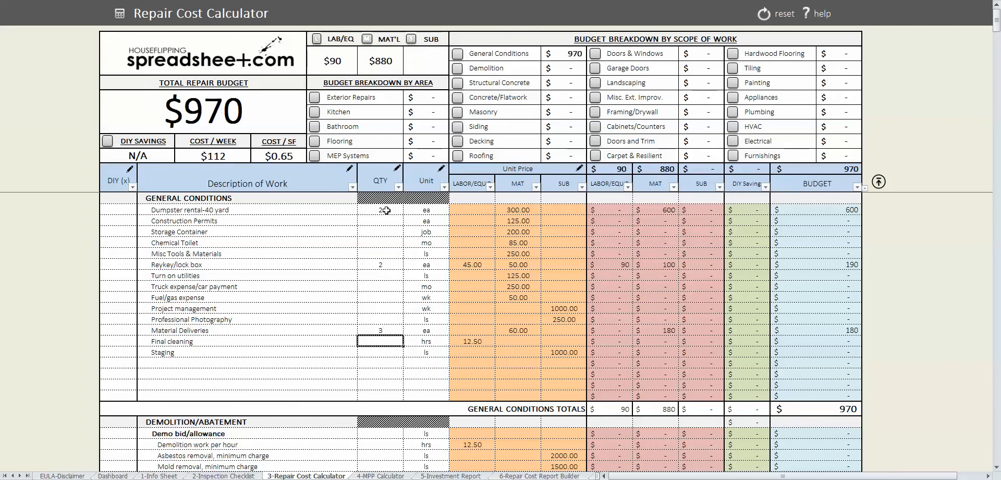
{"action": "type", "text": "16"}
{"action": "key", "text": "Return"}
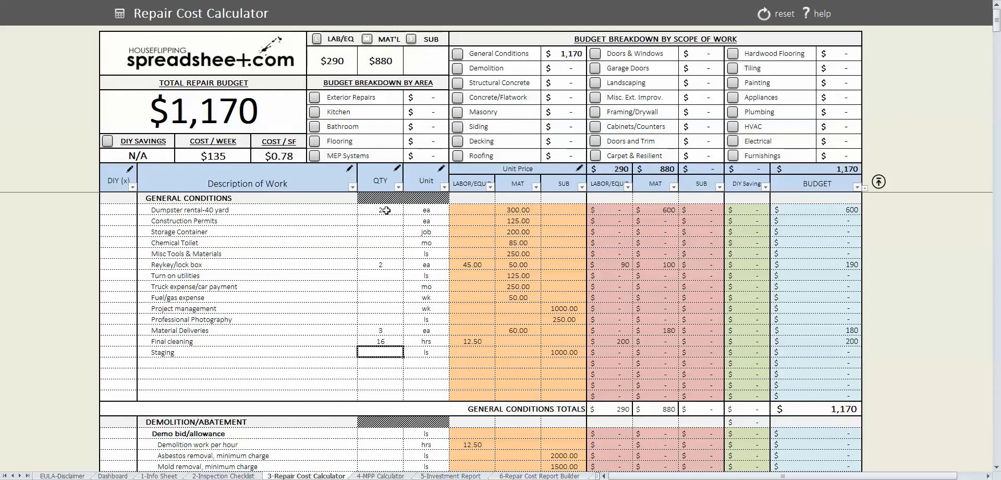
{"action": "type", "text": "1"}
{"action": "key", "text": "Return"}
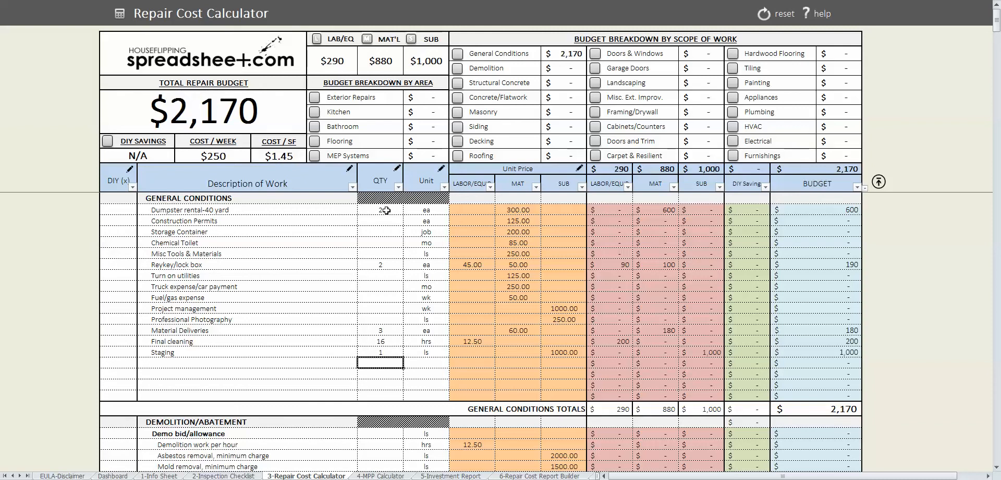
Step: Enter a quantity of 32 hours for demolition work per hour in the Demolition/Abatement section
{"action": "scroll", "coordinate": [376, 266], "scroll_direction": "down", "scroll_amount": 2}
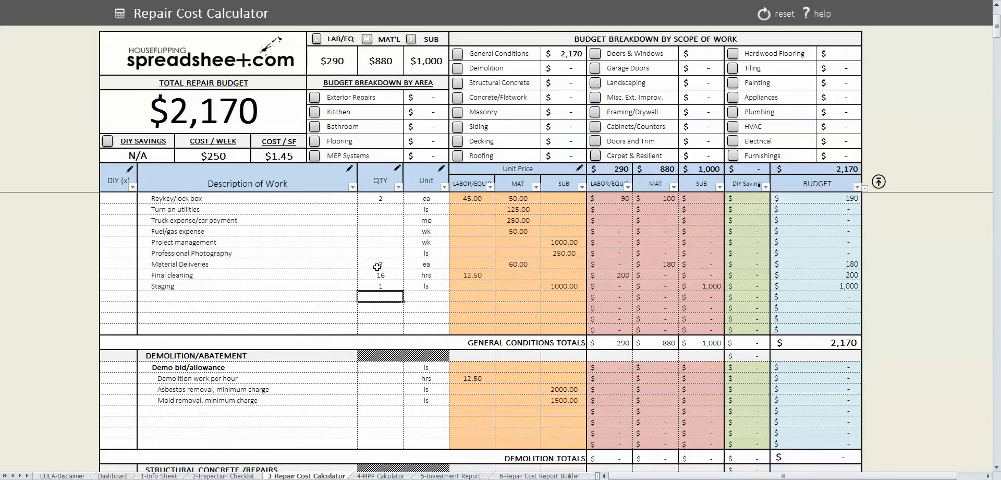
{"action": "left_click", "coordinate": [394, 380]}
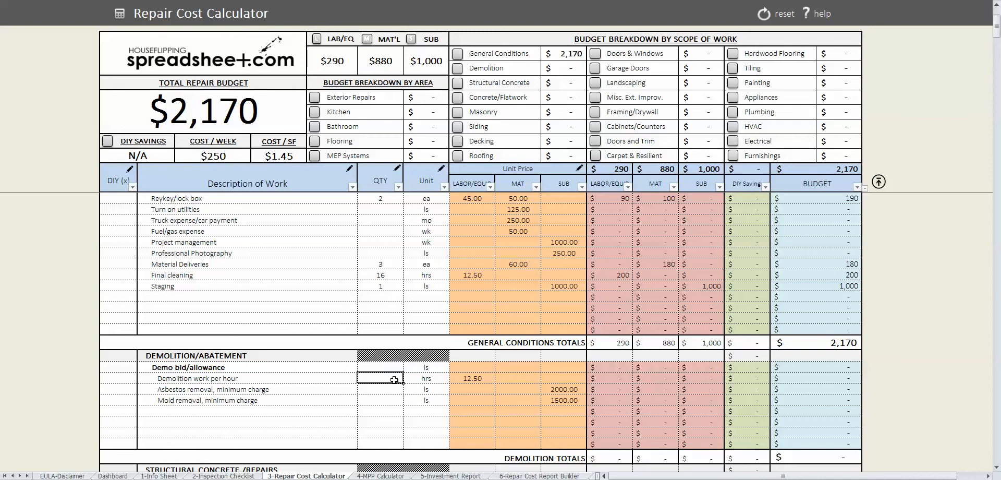
{"action": "type", "text": "32"}
{"action": "key", "text": "Return"}
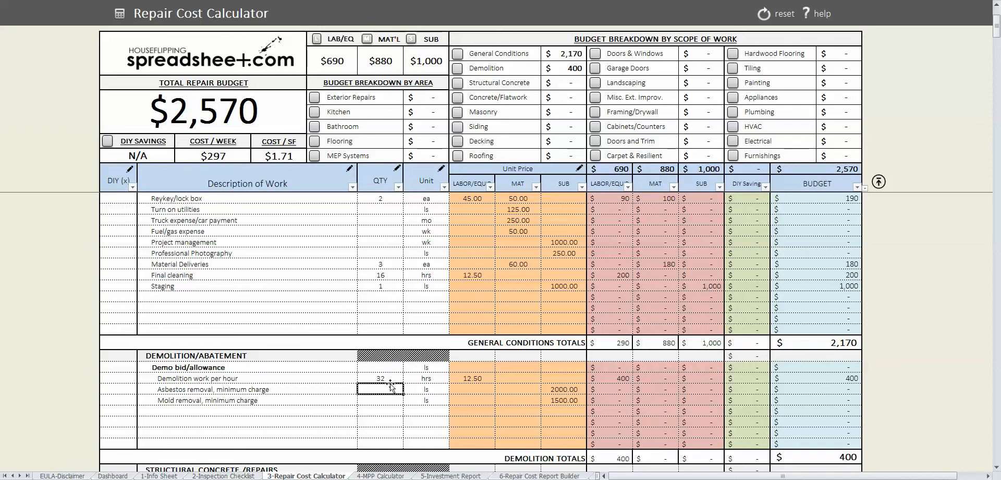
Step: Examine the repair items listed in the structural concrete, flatwork, masonry and siding sections
{"action": "scroll", "coordinate": [392, 380], "scroll_direction": "down", "scroll_amount": 4}
{"action": "scroll", "coordinate": [390, 383], "scroll_direction": "down", "scroll_amount": 2}
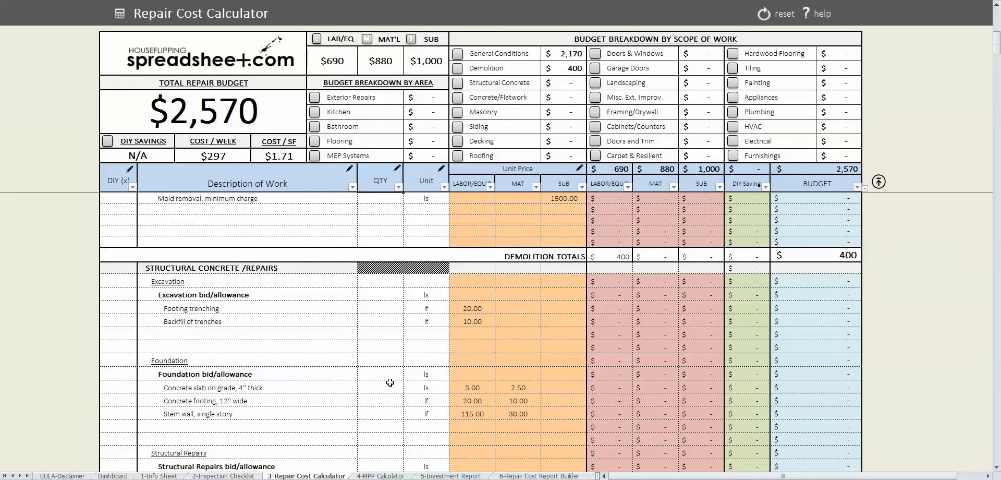
{"action": "scroll", "coordinate": [390, 381], "scroll_direction": "down", "scroll_amount": 1}
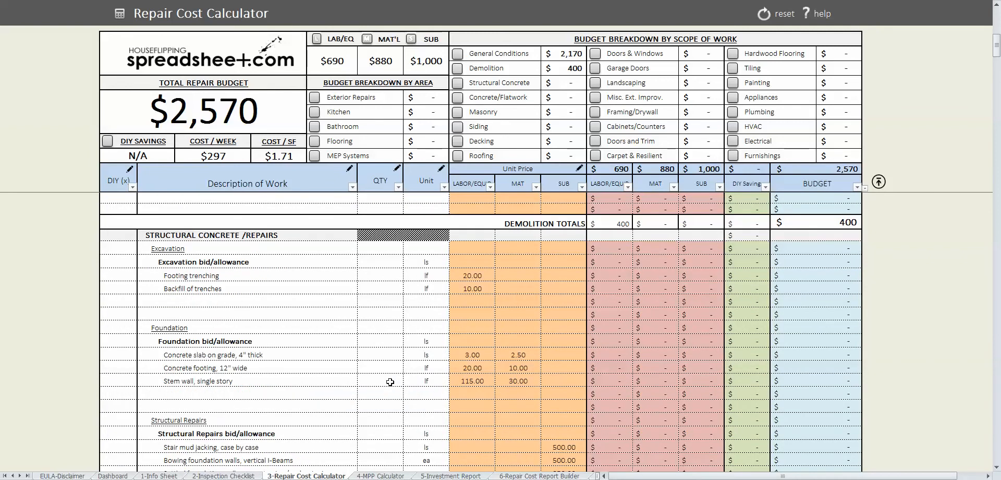
{"action": "scroll", "coordinate": [390, 382], "scroll_direction": "down", "scroll_amount": 1}
{"action": "scroll", "coordinate": [390, 382], "scroll_direction": "down", "scroll_amount": 1}
{"action": "scroll", "coordinate": [390, 382], "scroll_direction": "down", "scroll_amount": 3}
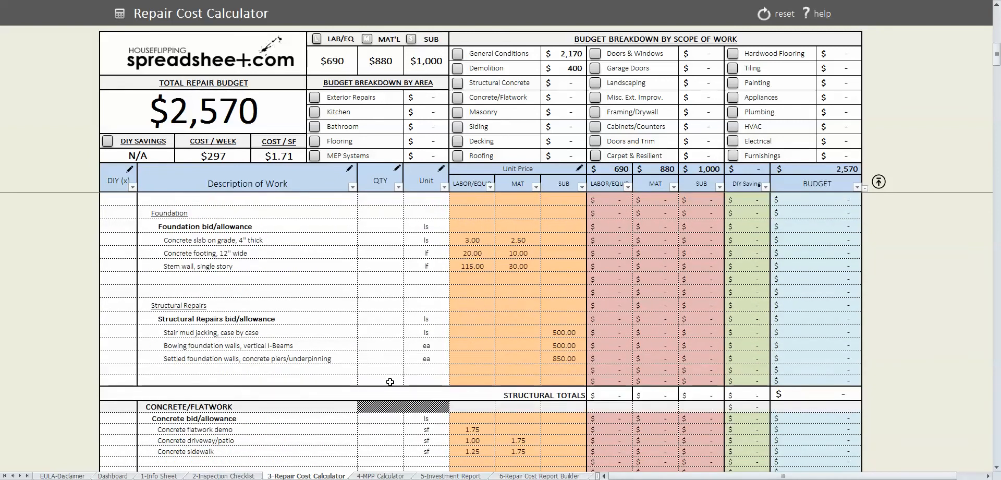
{"action": "scroll", "coordinate": [390, 382], "scroll_direction": "down", "scroll_amount": 1}
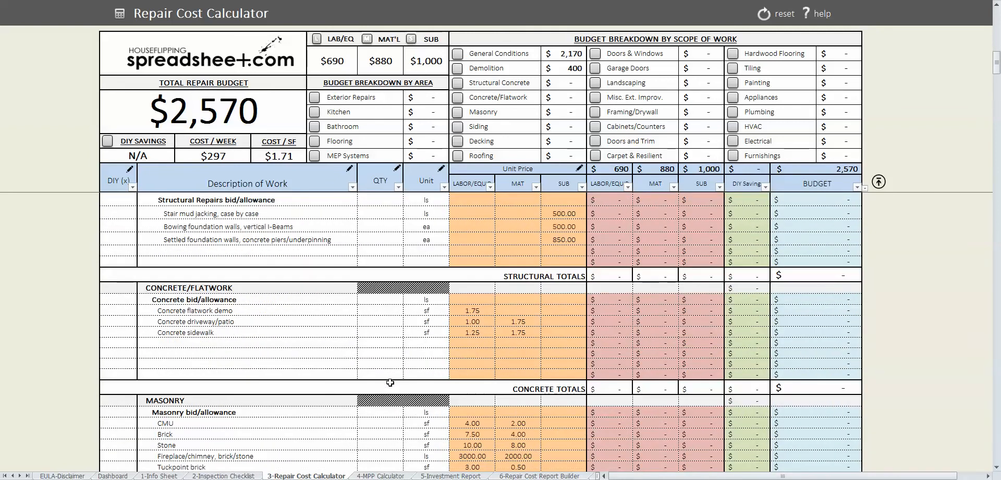
{"action": "scroll", "coordinate": [372, 366], "scroll_direction": "down", "scroll_amount": 3}
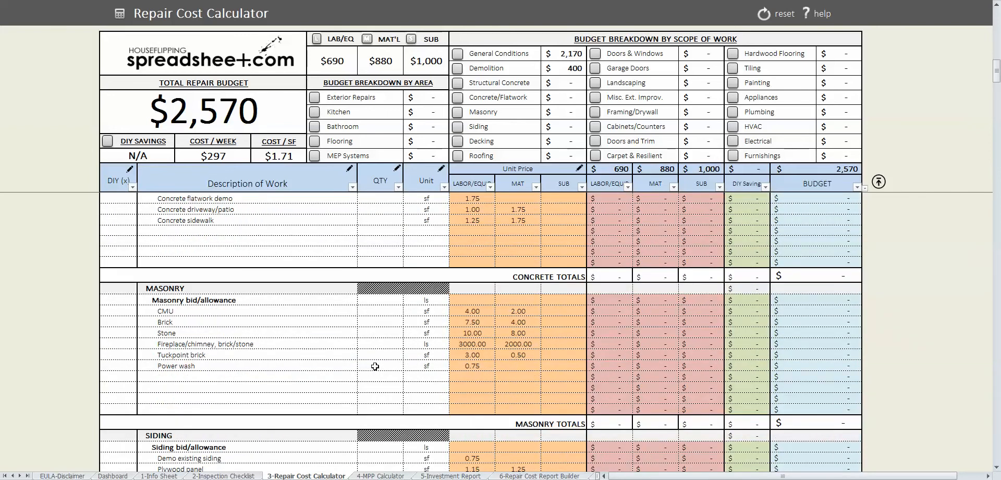
{"action": "scroll", "coordinate": [380, 362], "scroll_direction": "down", "scroll_amount": 1}
{"action": "scroll", "coordinate": [380, 363], "scroll_direction": "down", "scroll_amount": 3}
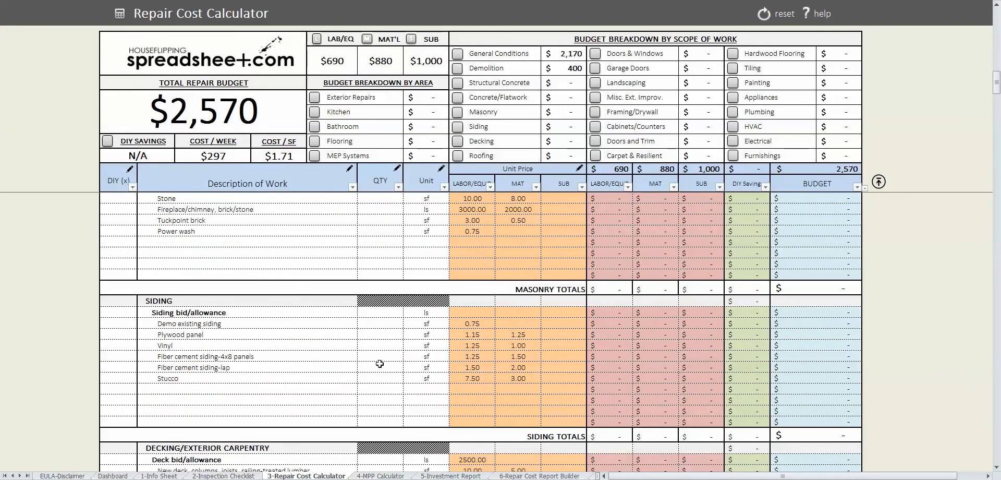
{"action": "scroll", "coordinate": [380, 363], "scroll_direction": "down", "scroll_amount": 4}
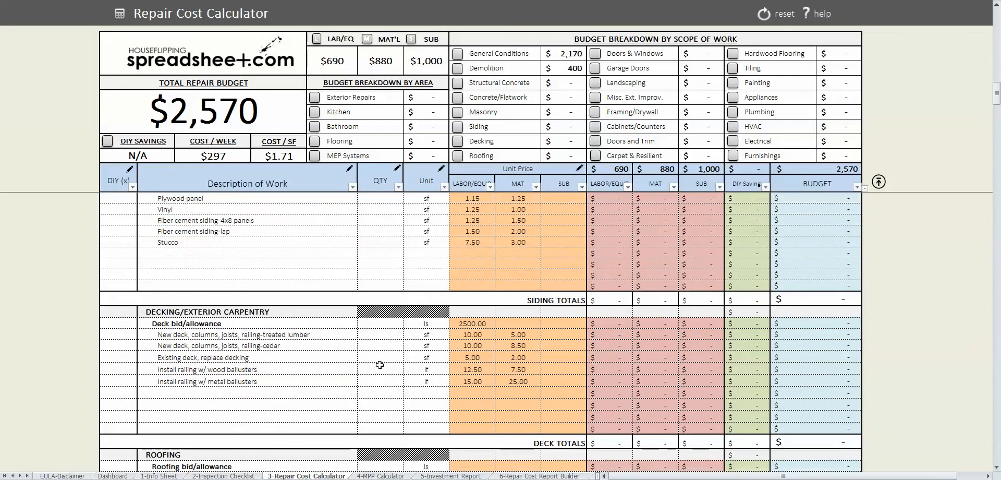
Step: Give the deck bid/allowance a quantity of 1 and set its labor/equipment unit price to 1500
{"action": "left_click", "coordinate": [386, 324]}
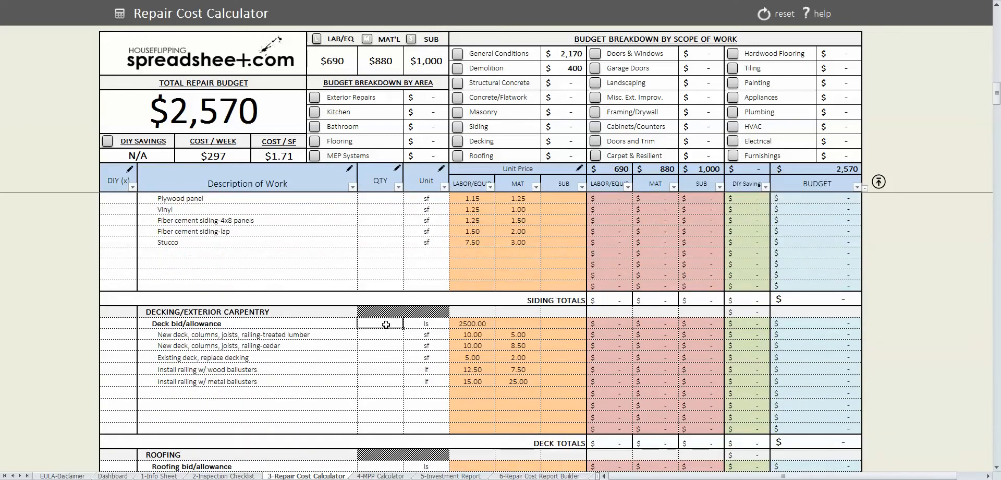
{"action": "key", "text": "Down"}
{"action": "key", "text": "Down"}
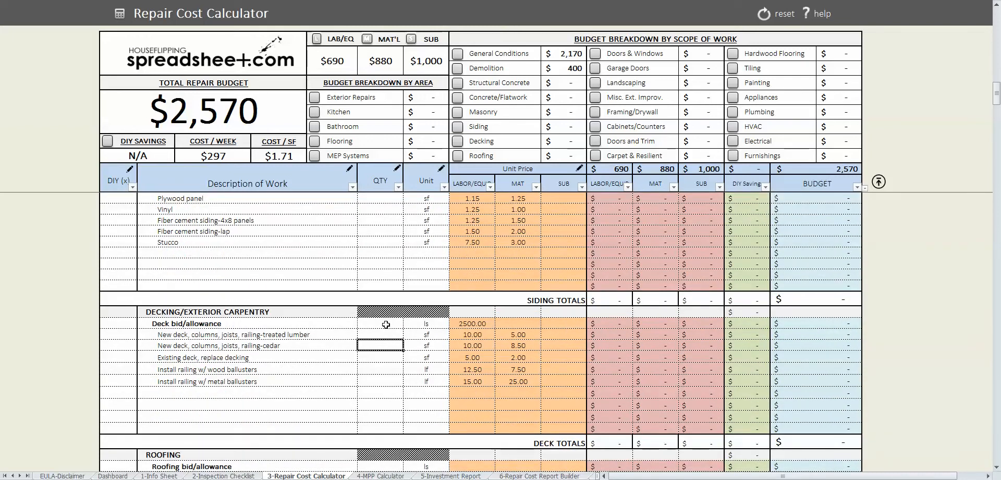
{"action": "key", "text": "Up"}
{"action": "key", "text": "Up"}
{"action": "type", "text": "1"}
{"action": "key", "text": "Tab"}
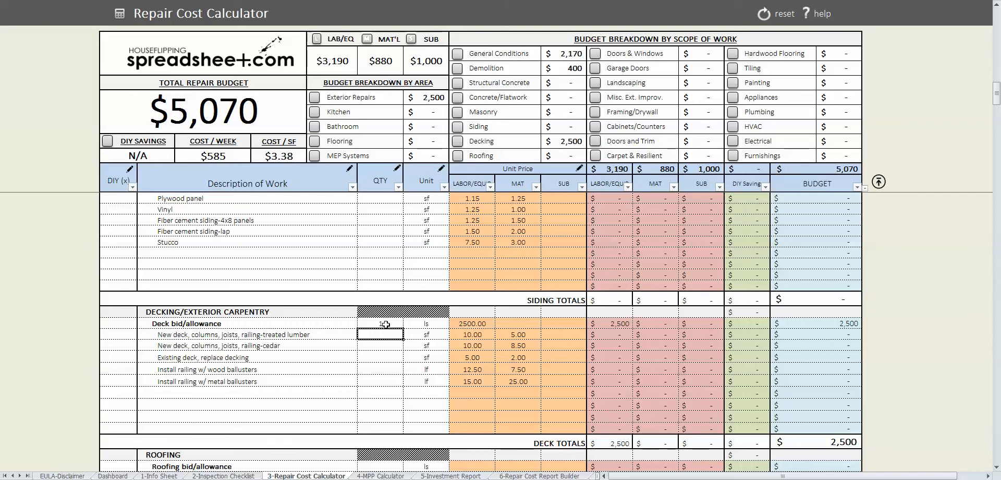
{"action": "type", "text": "1500"}
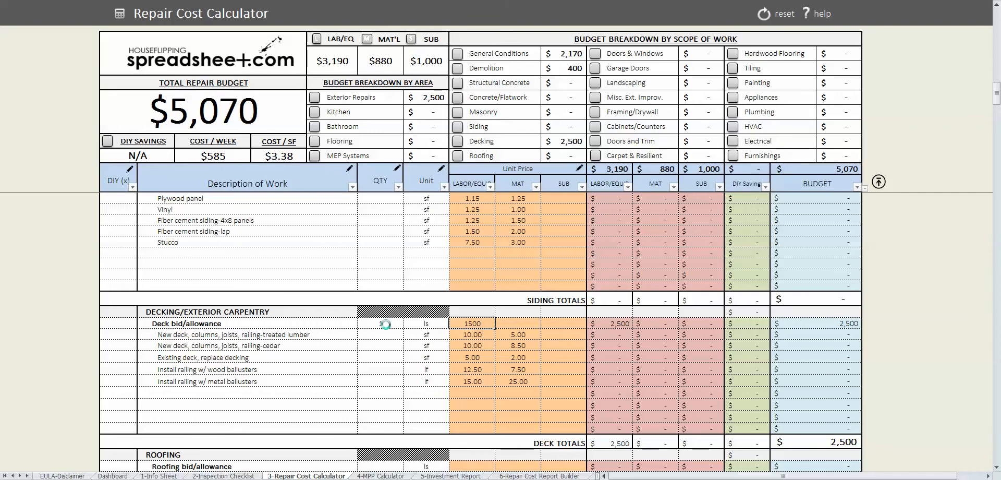
{"action": "key", "text": "Return"}
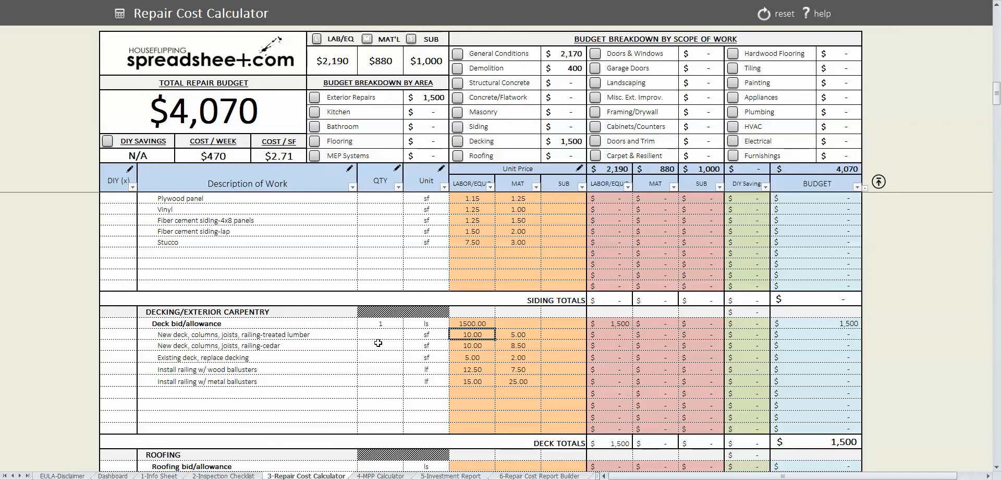
Step: Enter a quantity of 20 squares for roof replacement (demo and replace) in the Roofing section
{"action": "scroll", "coordinate": [386, 338], "scroll_direction": "down", "scroll_amount": 5}
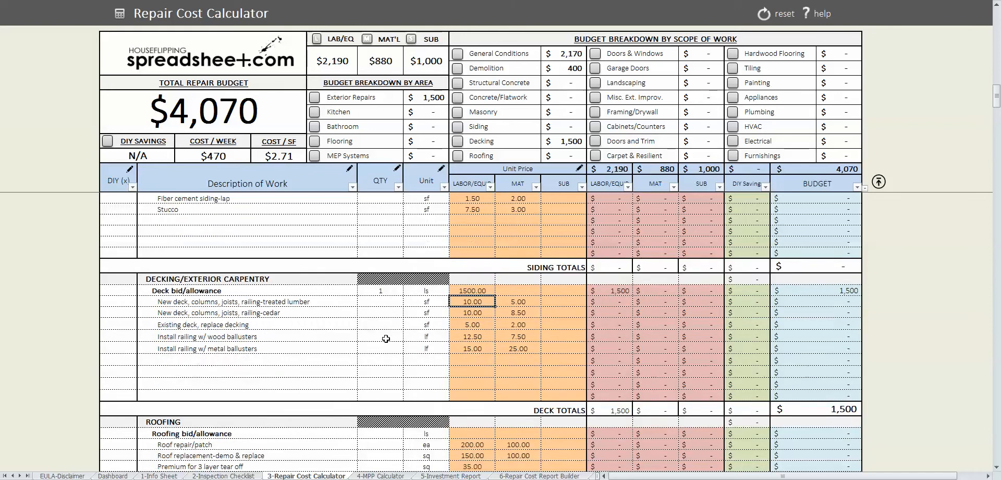
{"action": "left_click", "coordinate": [387, 327]}
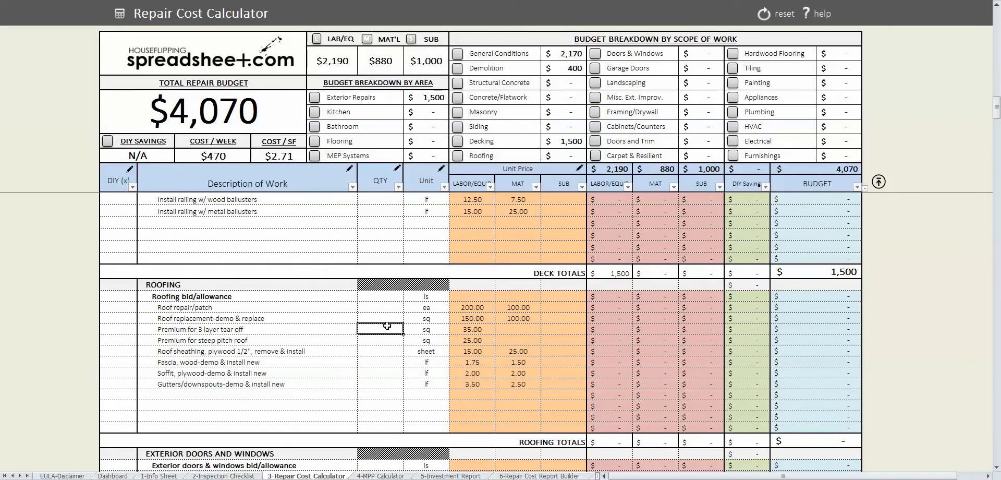
{"action": "left_click", "coordinate": [388, 318]}
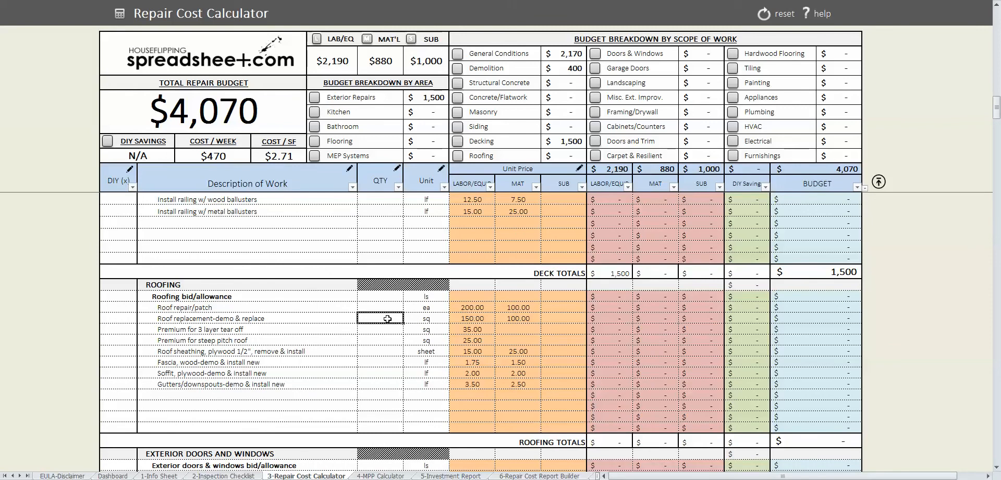
{"action": "type", "text": "20"}
{"action": "key", "text": "Return"}
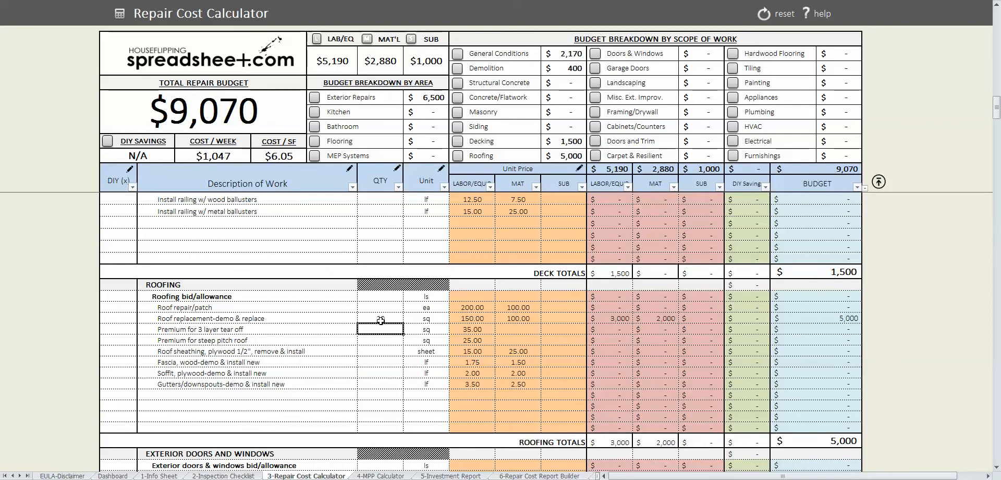
Step: In Exterior Doors and Windows, enter quantities of 2 single steel entry doors, 1 French patio door and 3 exterior door hardware sets
{"action": "scroll", "coordinate": [380, 319], "scroll_direction": "down", "scroll_amount": 1}
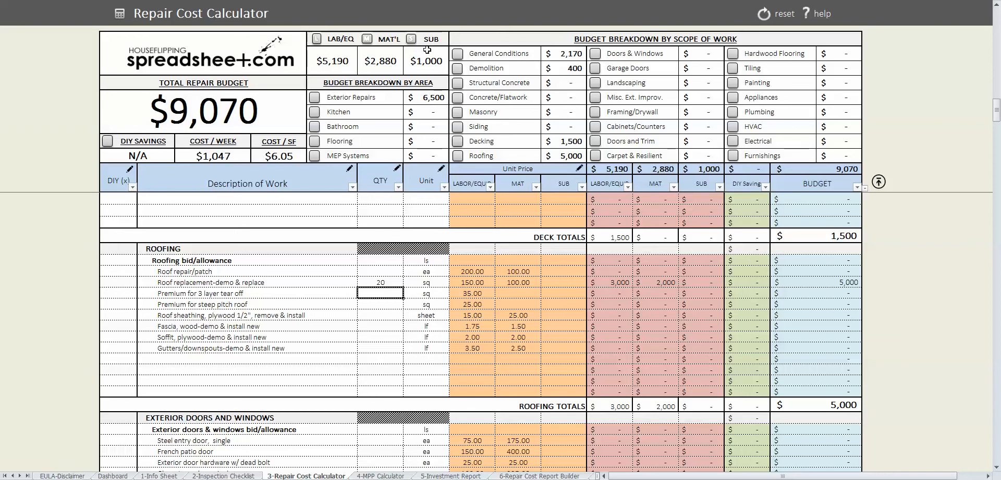
{"action": "scroll", "coordinate": [373, 300], "scroll_direction": "down", "scroll_amount": 4}
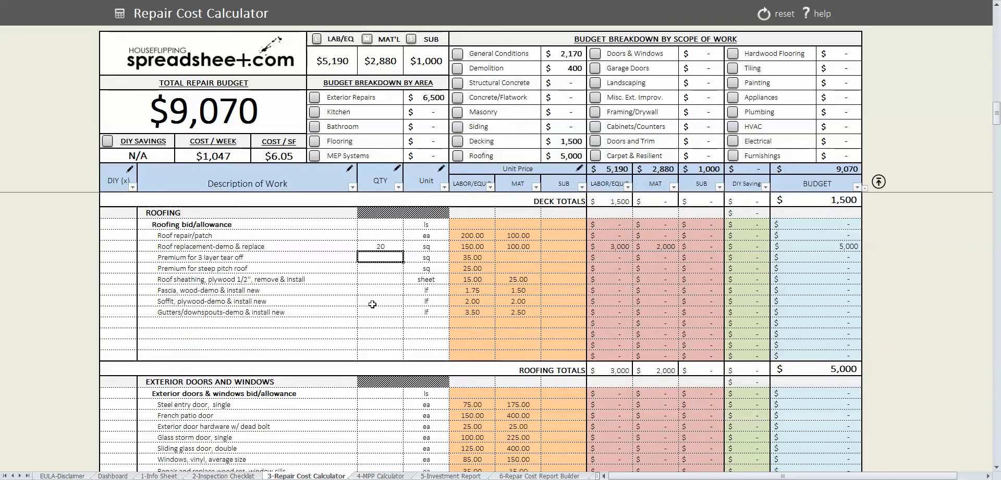
{"action": "left_click", "coordinate": [382, 315]}
{"action": "key", "text": "Up"}
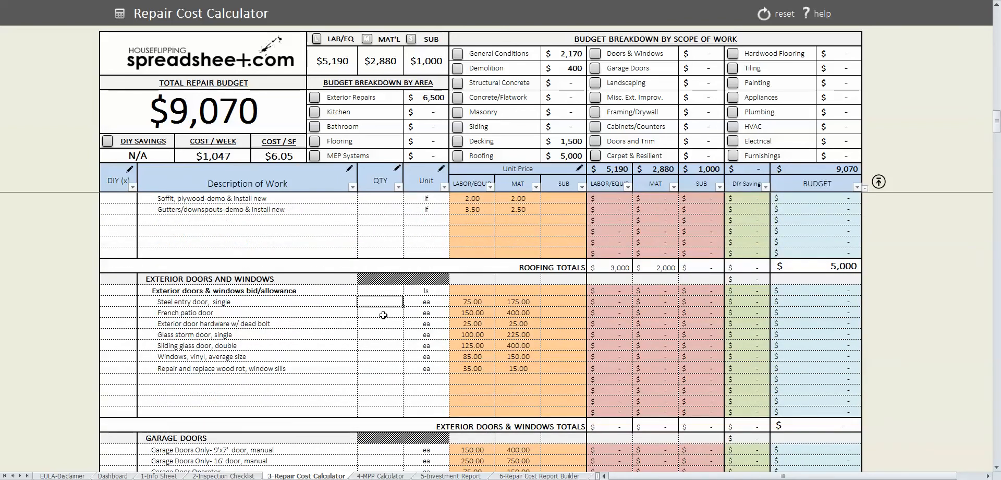
{"action": "type", "text": "2"}
{"action": "key", "text": "Return"}
{"action": "type", "text": "1"}
{"action": "key", "text": "Return"}
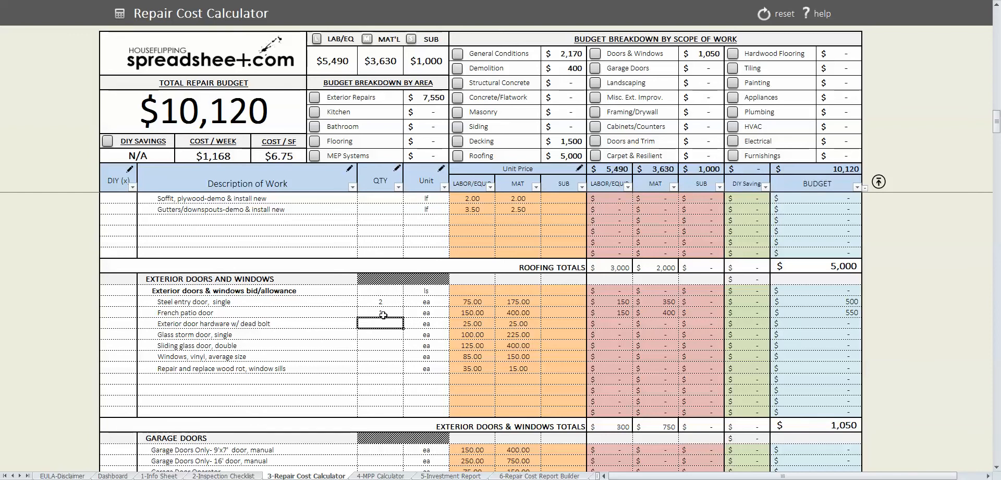
{"action": "type", "text": "3"}
{"action": "key", "text": "Return"}
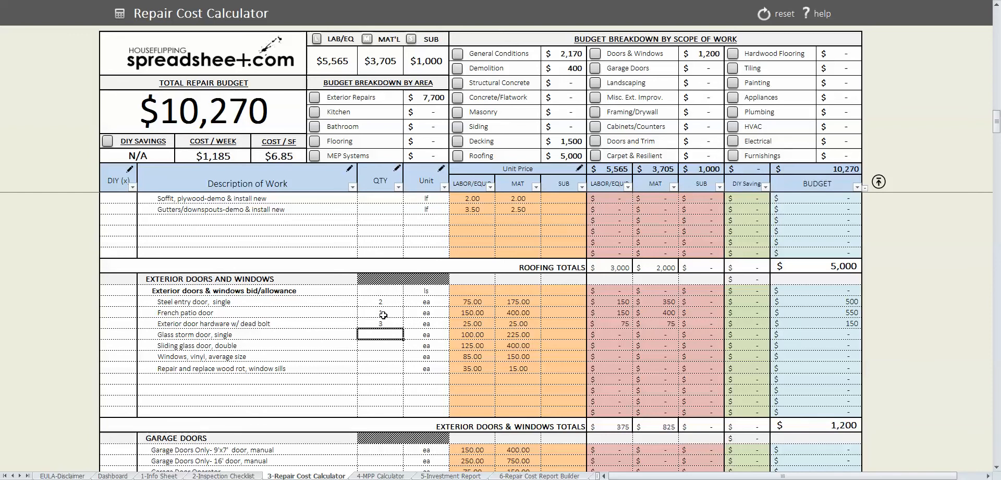
Step: Enter a quantity of 10 for the average-size vinyl windows
{"action": "left_click", "coordinate": [379, 356]}
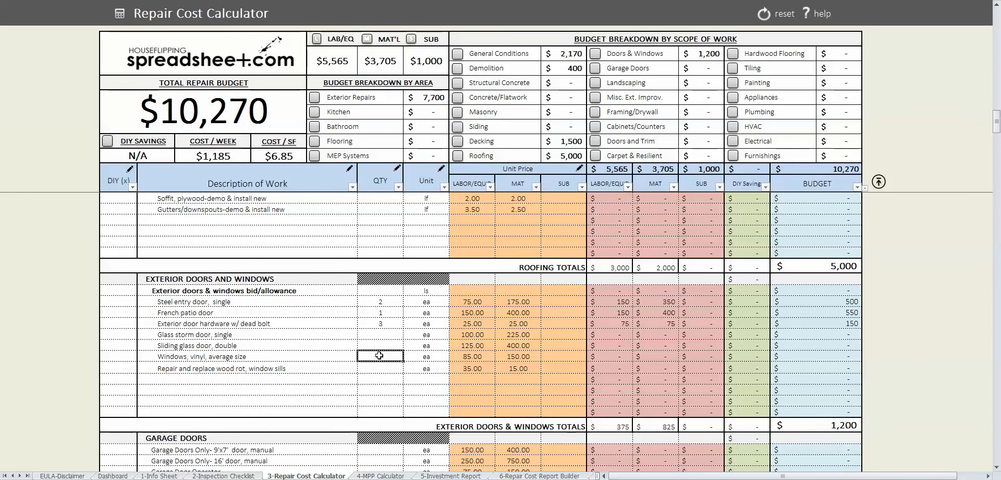
{"action": "type", "text": "10"}
{"action": "key", "text": "Return"}
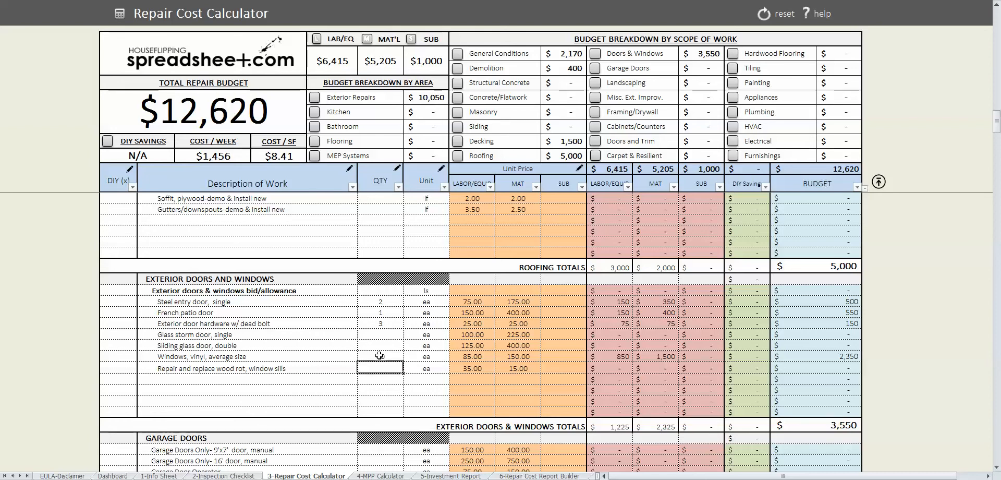
Step: Set the average-size vinyl windows' material unit price to 125 and their labor/equipment unit price to 75
{"action": "scroll", "coordinate": [450, 359], "scroll_direction": "down", "scroll_amount": 1}
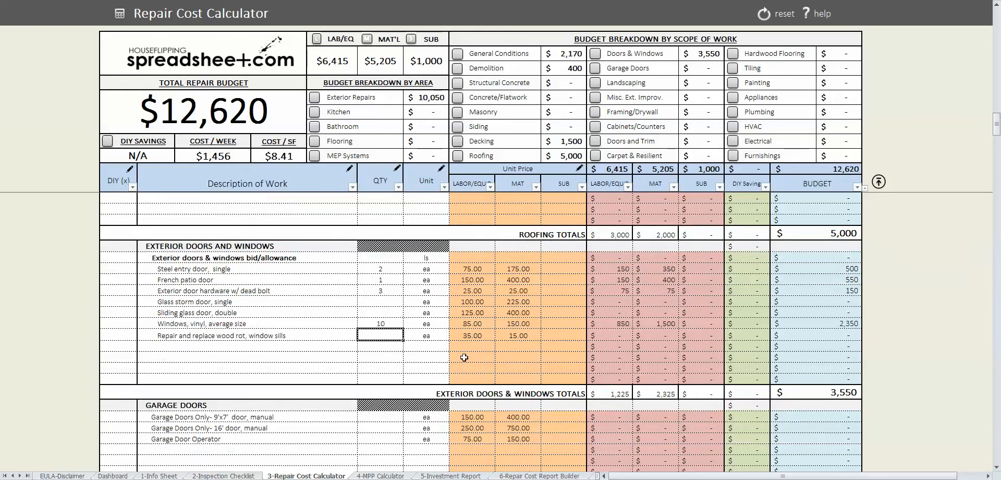
{"action": "left_click", "coordinate": [521, 323]}
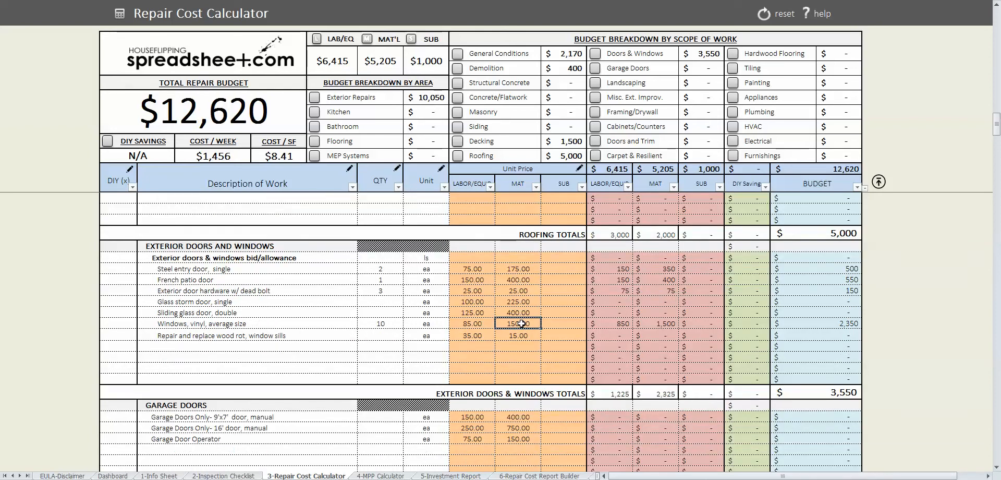
{"action": "type", "text": "1"}
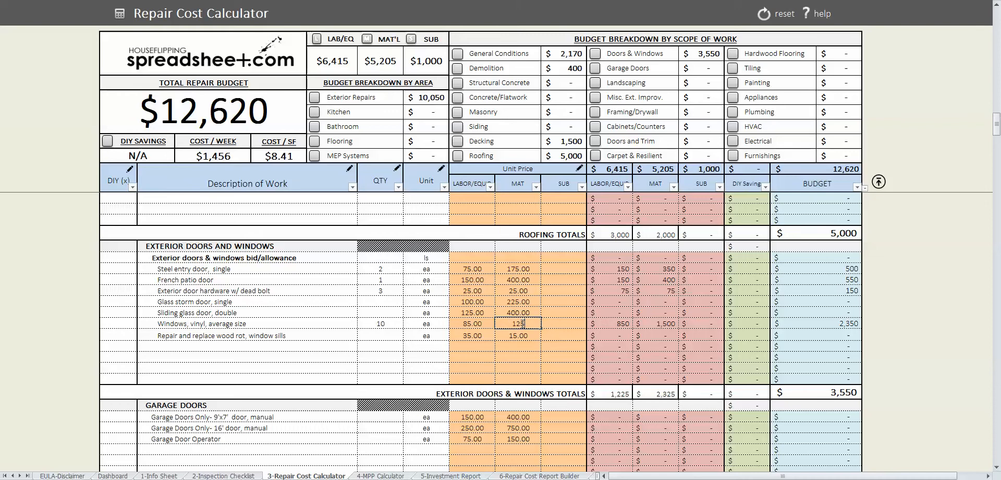
{"action": "type", "text": "25"}
{"action": "key", "text": "Return"}
{"action": "left_click", "coordinate": [477, 322]}
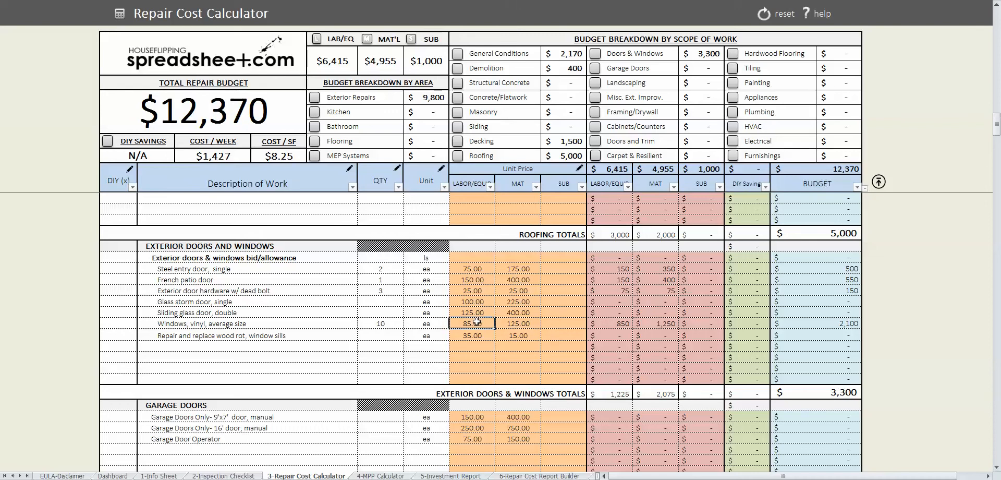
{"action": "type", "text": "75"}
{"action": "key", "text": "Return"}
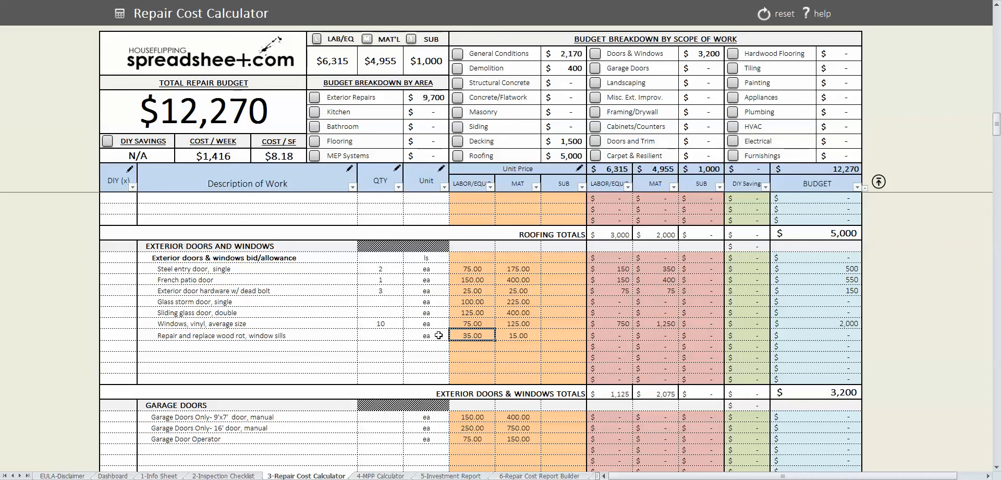
Step: In Landscaping, enter quantities of 8 one-gallon shrubs, 4 two-gallon shrubs and 400 sf of standard 3" thick mulch
{"action": "scroll", "coordinate": [368, 336], "scroll_direction": "down", "scroll_amount": 3}
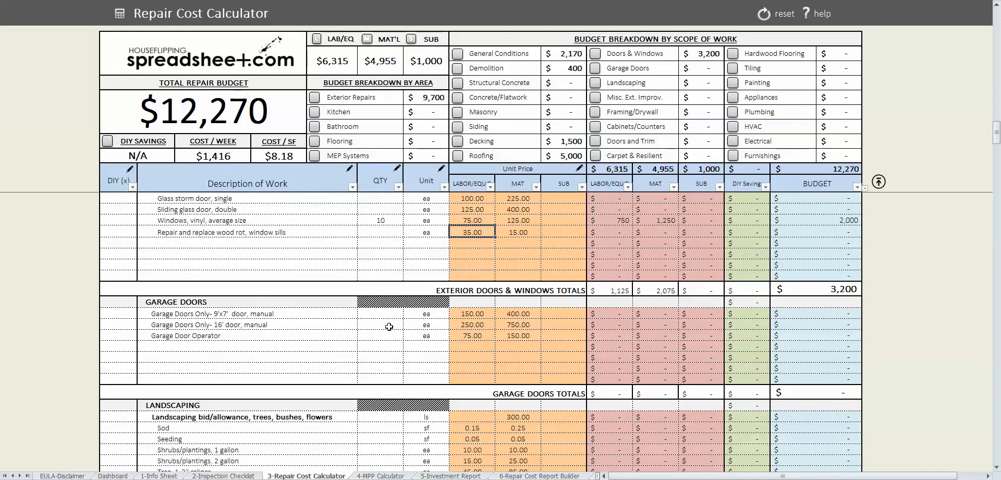
{"action": "scroll", "coordinate": [372, 337], "scroll_direction": "down", "scroll_amount": 3}
{"action": "left_click", "coordinate": [384, 336]}
{"action": "left_click", "coordinate": [383, 378]}
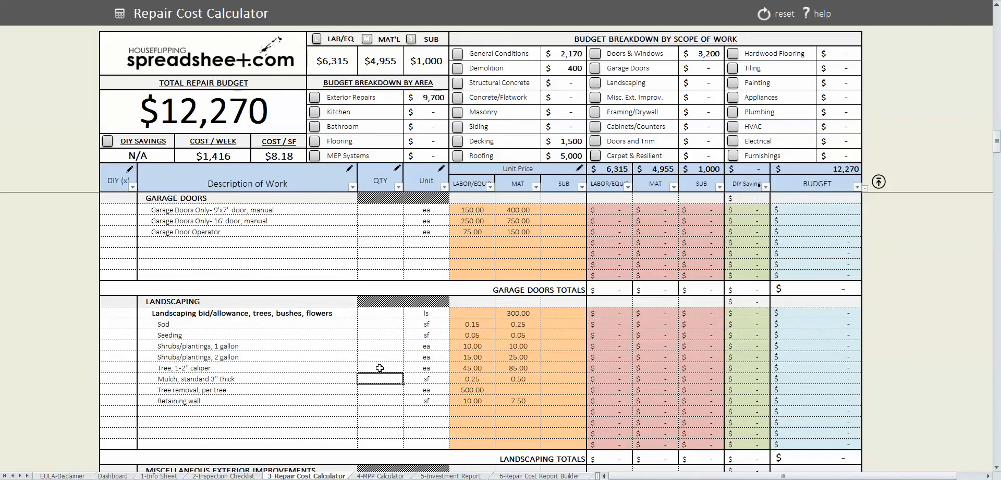
{"action": "left_click", "coordinate": [385, 347]}
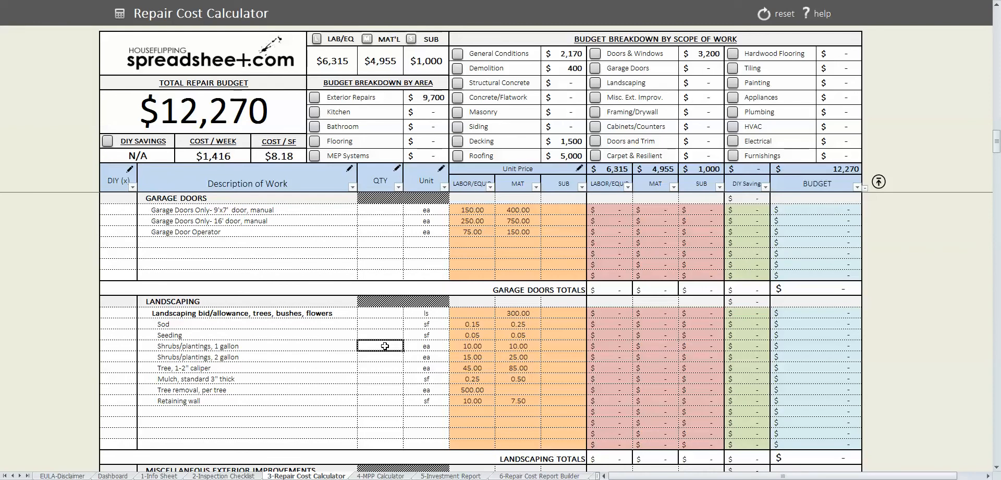
{"action": "type", "text": "8"}
{"action": "key", "text": "Return"}
{"action": "type", "text": "4"}
{"action": "key", "text": "Return"}
{"action": "key", "text": "Return"}
{"action": "type", "text": "400"}
{"action": "key", "text": "Return"}
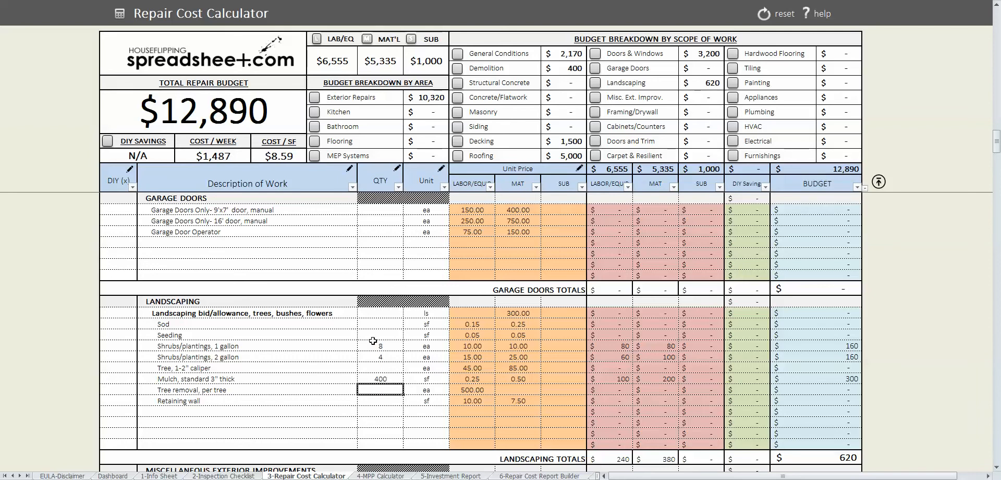
Step: In Miscellaneous Exterior Improvements, enter quantities of 6 shutters, 1 new address number and 1 new mailbox
{"action": "scroll", "coordinate": [373, 339], "scroll_direction": "down", "scroll_amount": 2}
{"action": "scroll", "coordinate": [372, 336], "scroll_direction": "down", "scroll_amount": 4}
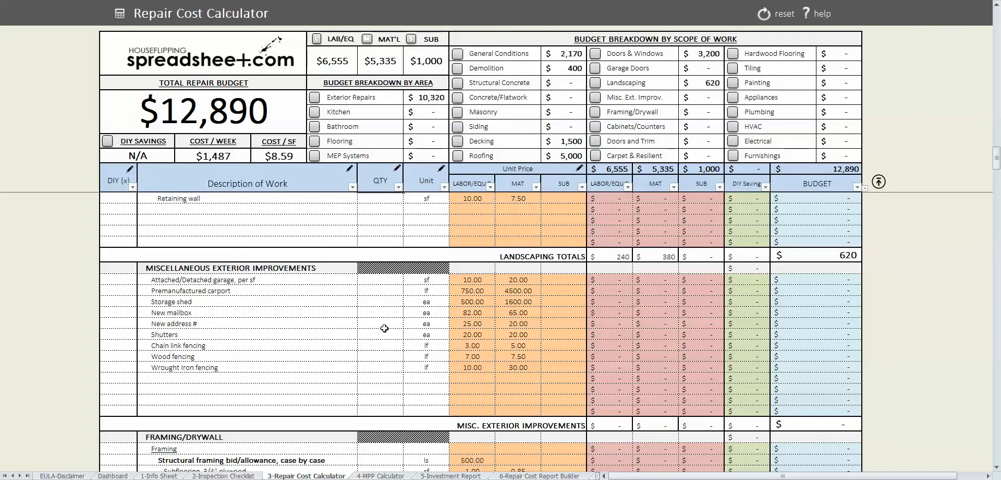
{"action": "left_click", "coordinate": [391, 333]}
{"action": "type", "text": "6"}
{"action": "key", "text": "Return"}
{"action": "key", "text": "Up"}
{"action": "key", "text": "Up"}
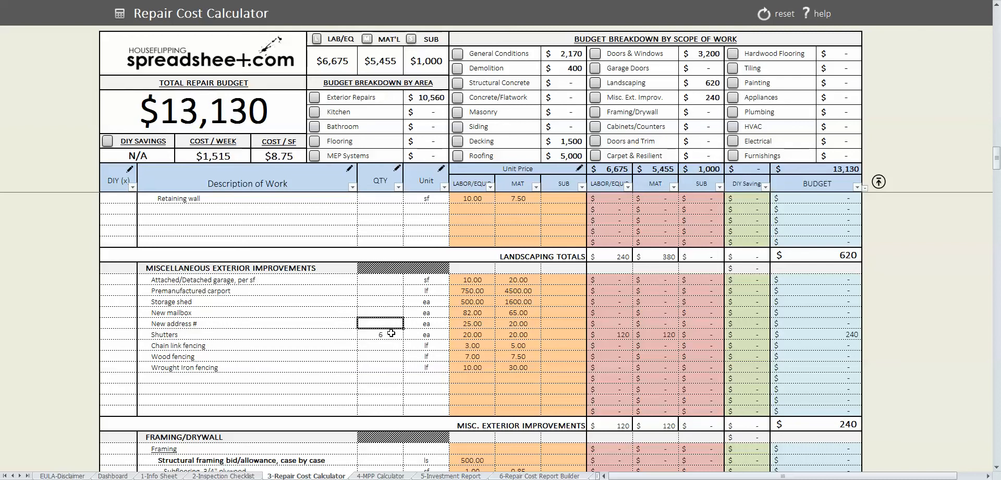
{"action": "type", "text": "1"}
{"action": "key", "text": "Up"}
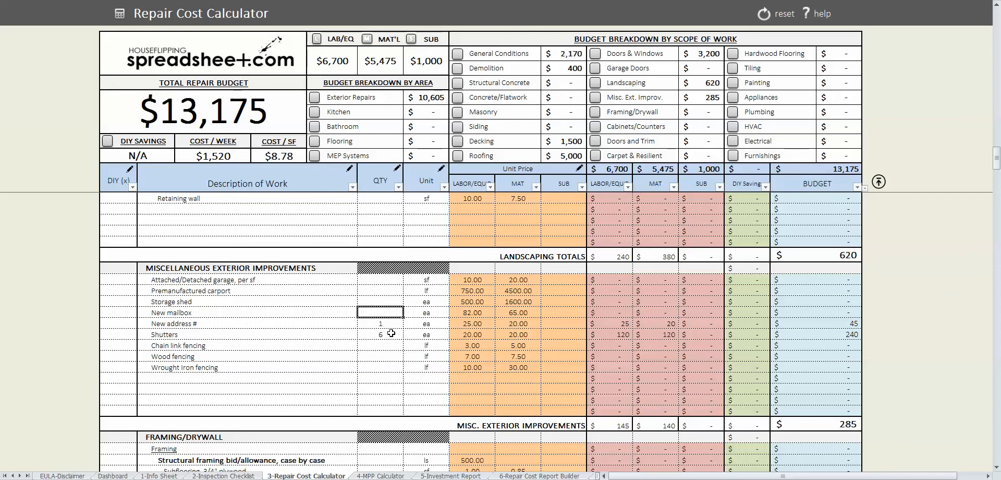
{"action": "type", "text": "1"}
{"action": "key", "text": "Return"}
Step: In Framing/Drywall, give the drywall bid/allowance a quantity of 1 and a labor/equipment unit price of 1500
{"action": "scroll", "coordinate": [392, 331], "scroll_direction": "down", "scroll_amount": 1}
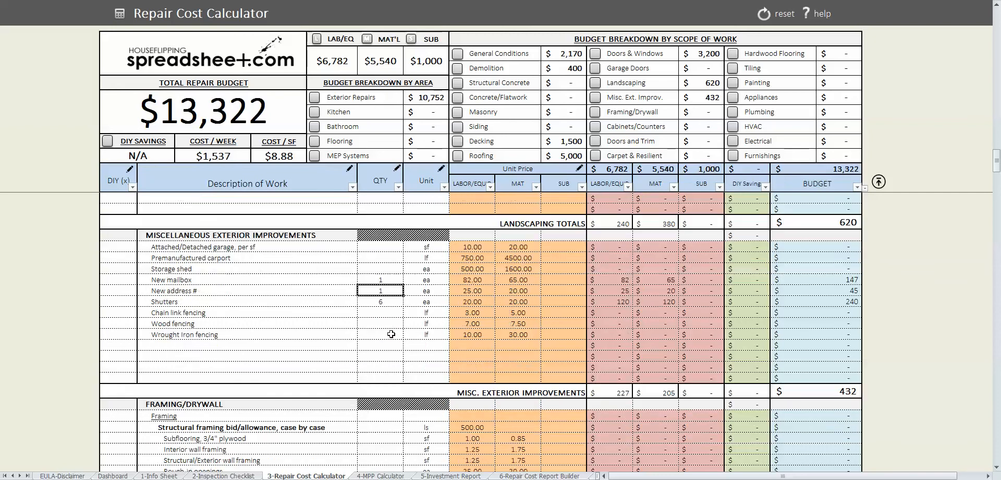
{"action": "scroll", "coordinate": [392, 335], "scroll_direction": "down", "scroll_amount": 6}
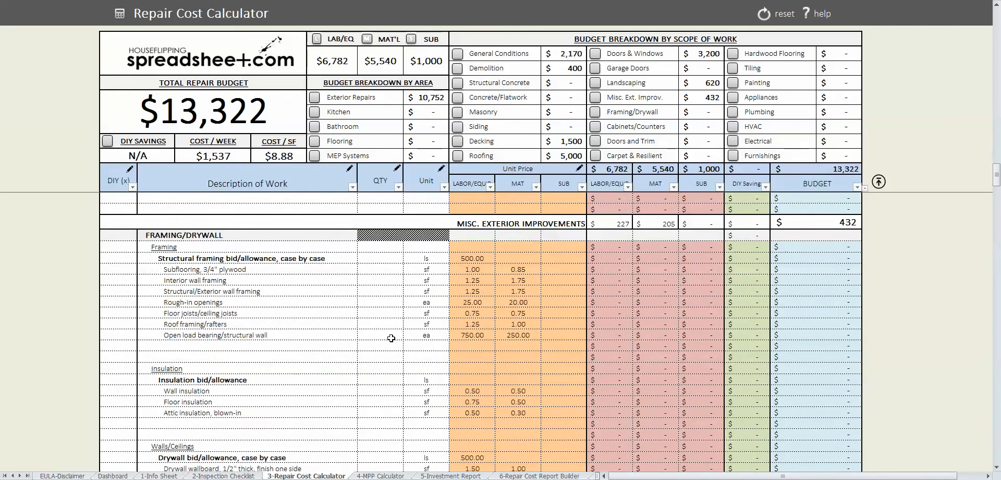
{"action": "scroll", "coordinate": [376, 329], "scroll_direction": "down", "scroll_amount": 2}
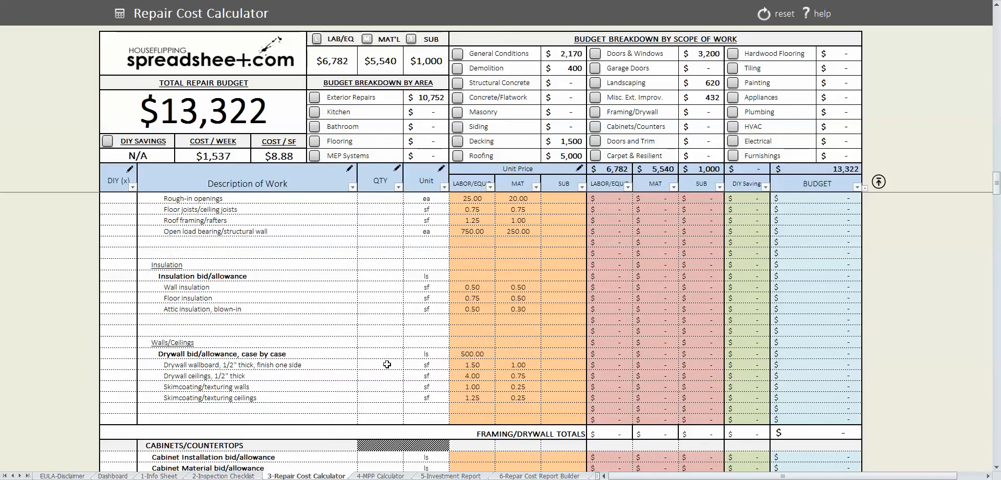
{"action": "left_click", "coordinate": [382, 355]}
{"action": "type", "text": "1"}
{"action": "key", "text": "Tab"}
{"action": "type", "text": "1500"}
{"action": "key", "text": "Return"}
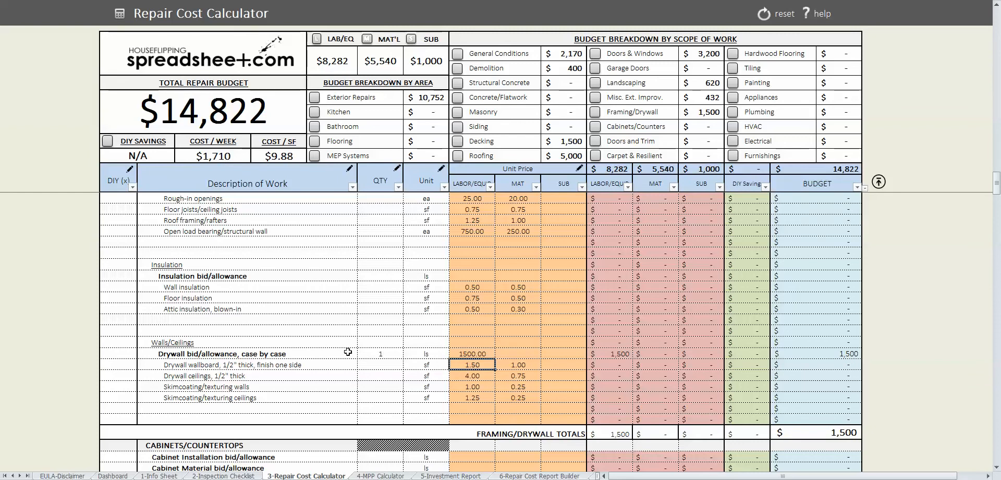
Step: In Cabinets/Countertops, enter 12 linear feet each for the kitchen's base cabinetry and upper cabinetry
{"action": "scroll", "coordinate": [349, 353], "scroll_direction": "down", "scroll_amount": 1}
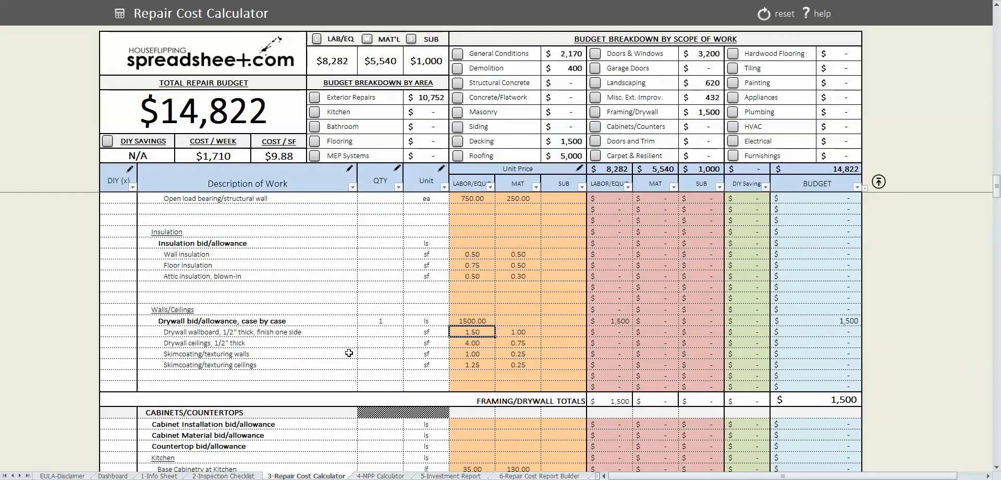
{"action": "scroll", "coordinate": [349, 353], "scroll_direction": "down", "scroll_amount": 4}
{"action": "scroll", "coordinate": [350, 353], "scroll_direction": "down", "scroll_amount": 2}
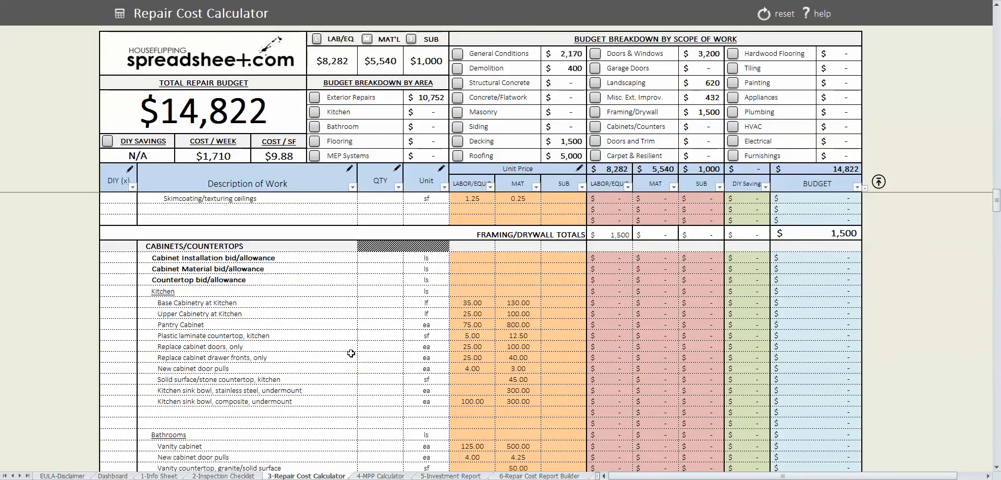
{"action": "left_click", "coordinate": [386, 273]}
{"action": "type", "text": "12"}
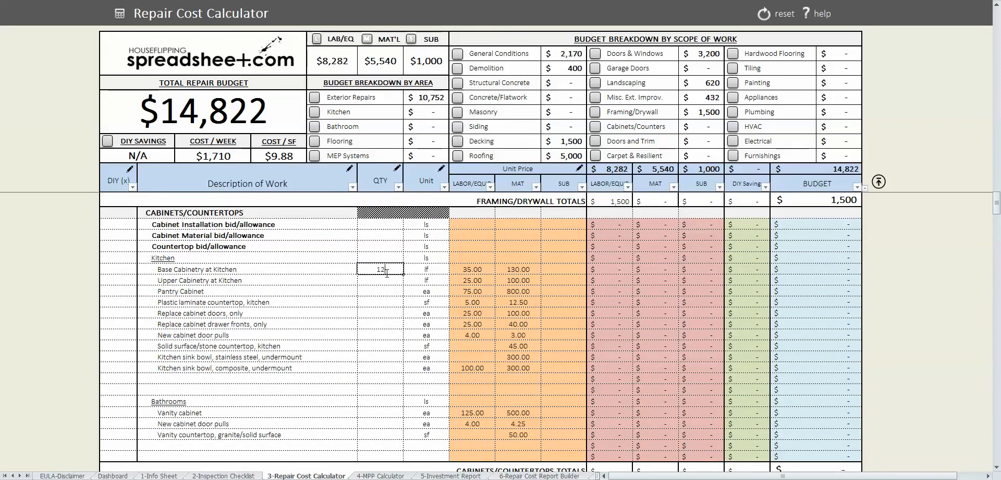
{"action": "key", "text": "Return"}
{"action": "type", "text": "12"}
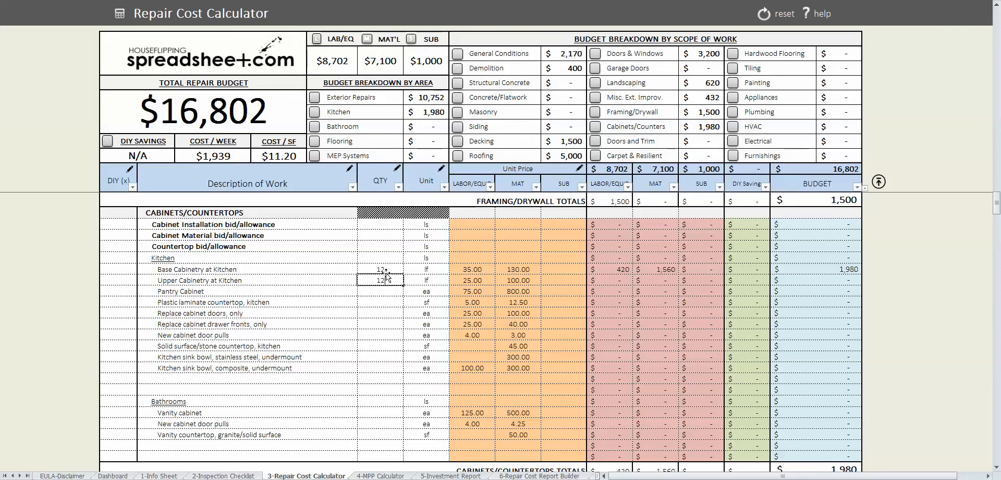
{"action": "key", "text": "Return"}
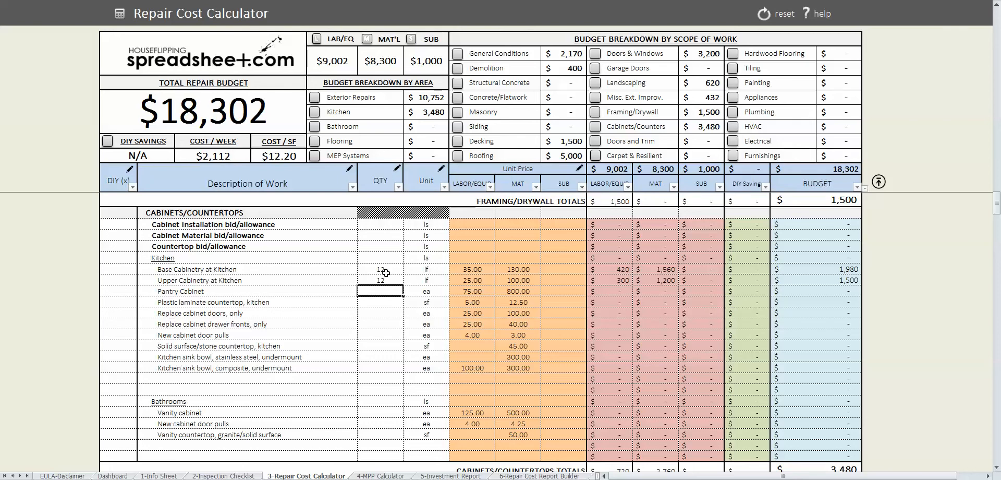
Step: Enter kitchen quantities of 1 pantry cabinet, 30 sf of solid surface/stone countertop and 1 stainless steel undermount sink bowl
{"action": "key", "text": "Return"}
{"action": "key", "text": "Down"}
{"action": "key", "text": "Down"}
{"action": "key", "text": "Down"}
{"action": "key", "text": "Down"}
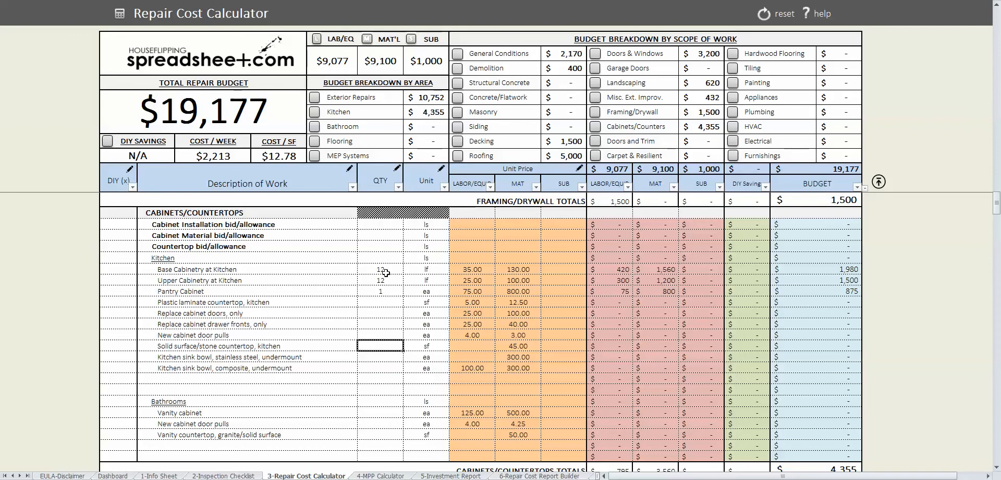
{"action": "key", "text": "Return"}
{"action": "type", "text": "1"}
{"action": "key", "text": "Return"}
Step: Give the bathroom vanity cabinet a quantity of 1 and set its material unit price to 400
{"action": "left_click", "coordinate": [388, 412]}
{"action": "type", "text": "1"}
{"action": "key", "text": "Return"}
{"action": "left_click", "coordinate": [508, 411]}
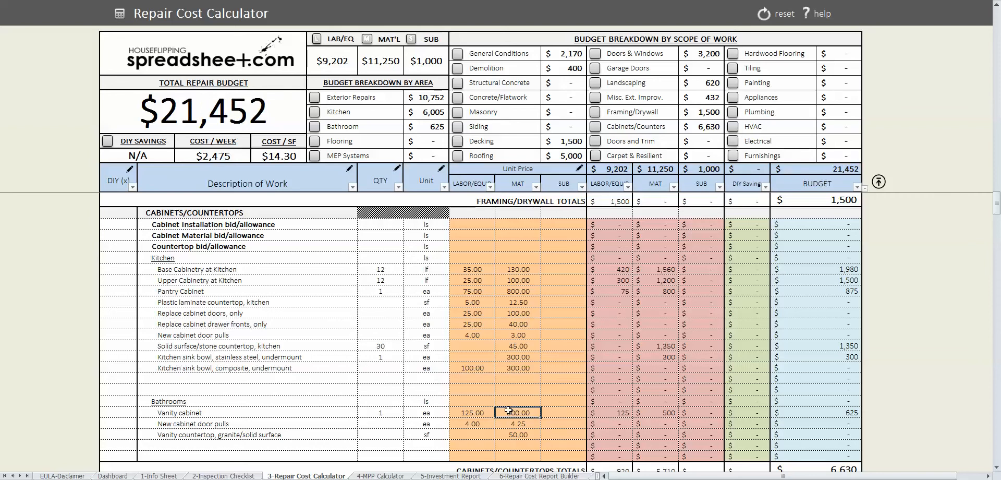
{"action": "type", "text": "400"}
{"action": "key", "text": "Return"}
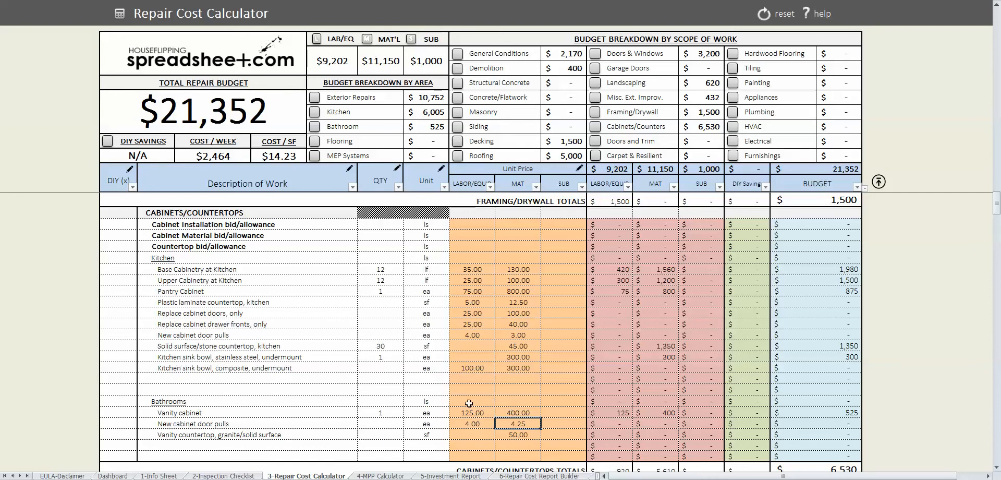
Step: Enter a quantity of 25 for the new cabinet door pulls in the kitchen group
{"action": "scroll", "coordinate": [390, 418], "scroll_direction": "down", "scroll_amount": 1}
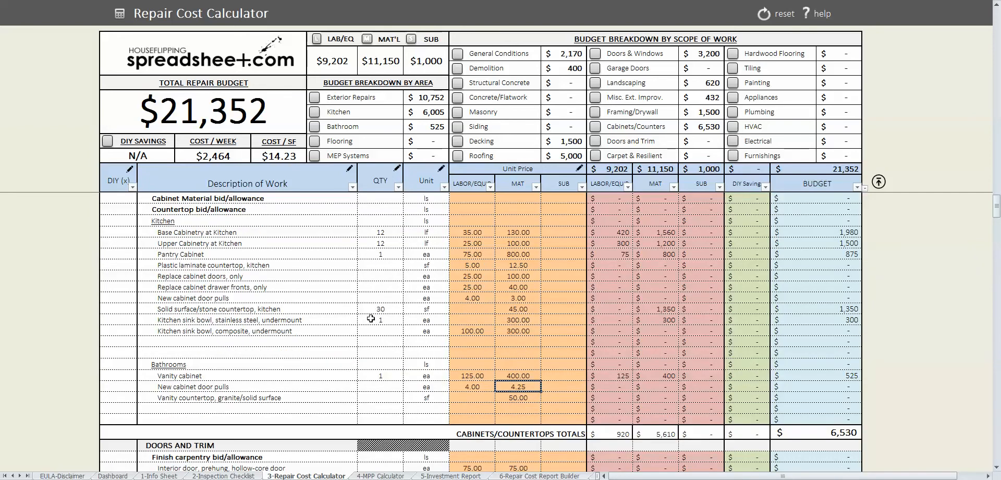
{"action": "left_click", "coordinate": [386, 261]}
{"action": "left_click", "coordinate": [382, 272]}
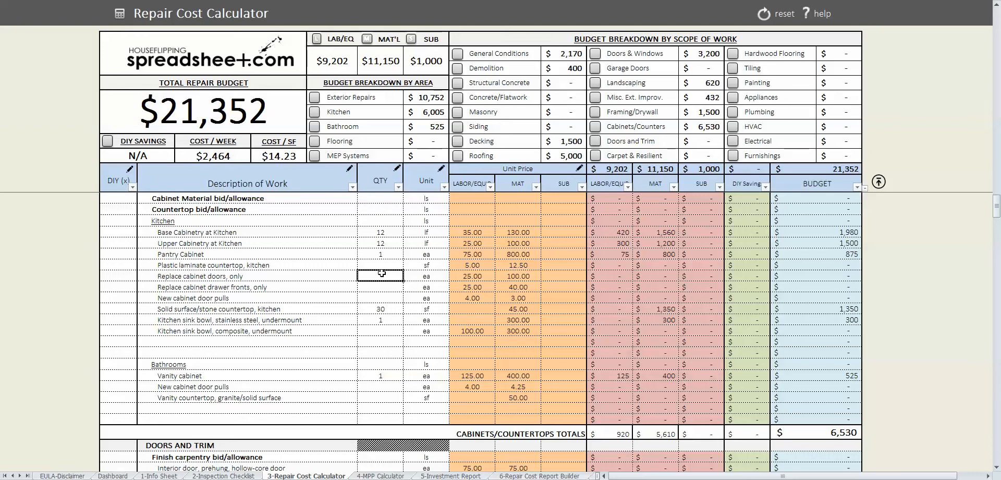
{"action": "key", "text": "Down"}
{"action": "key", "text": "Down"}
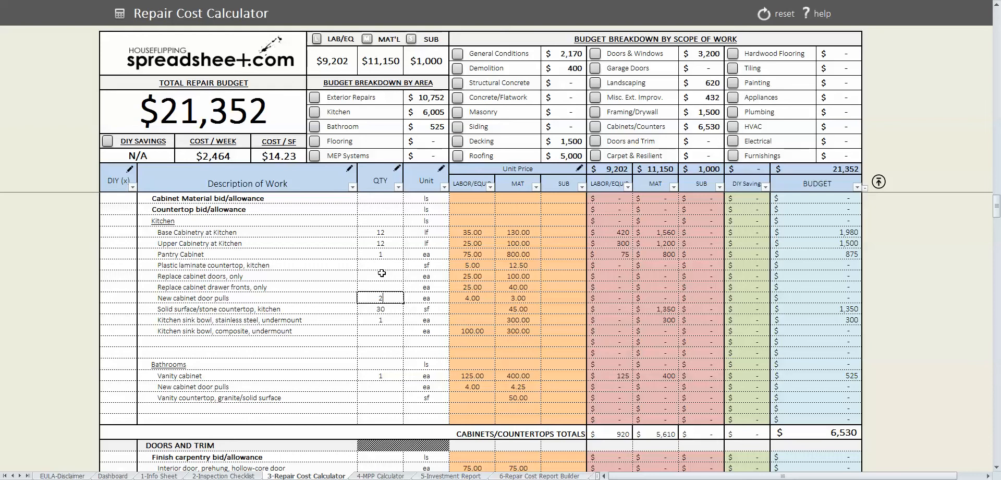
{"action": "type", "text": "25"}
{"action": "key", "text": "Return"}
Step: In Doors and Trim, enter quantities of 12 prehung hollow-core interior doors and 3 mirrored sliding closet doors
{"action": "scroll", "coordinate": [385, 302], "scroll_direction": "down", "scroll_amount": 5}
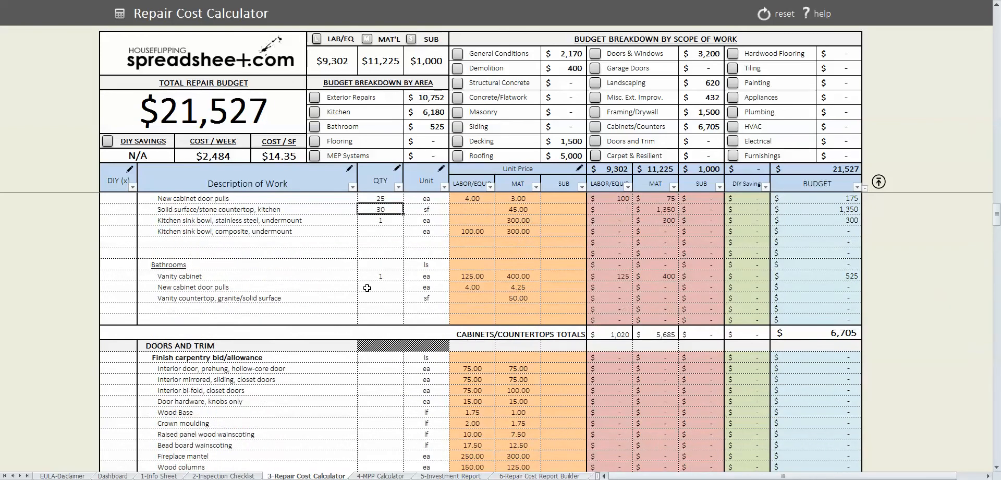
{"action": "left_click", "coordinate": [391, 304]}
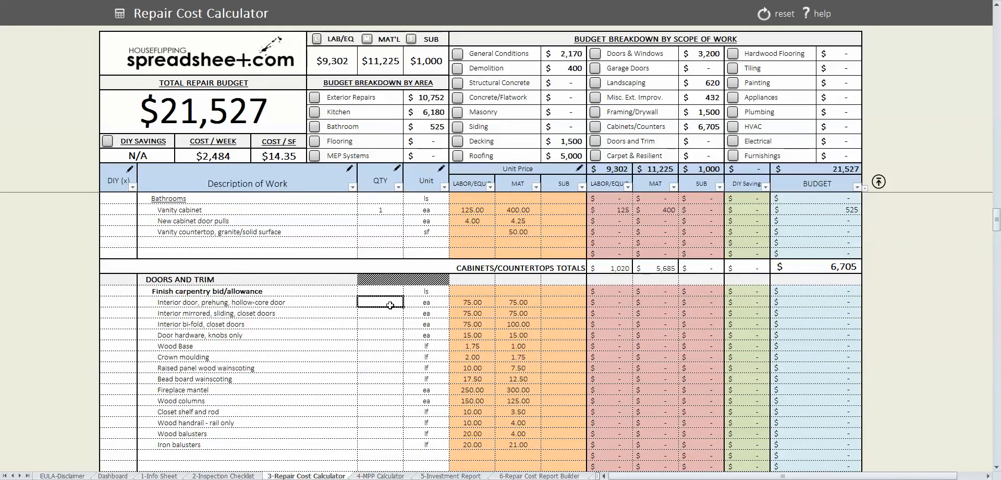
{"action": "type", "text": "12"}
{"action": "key", "text": "Return"}
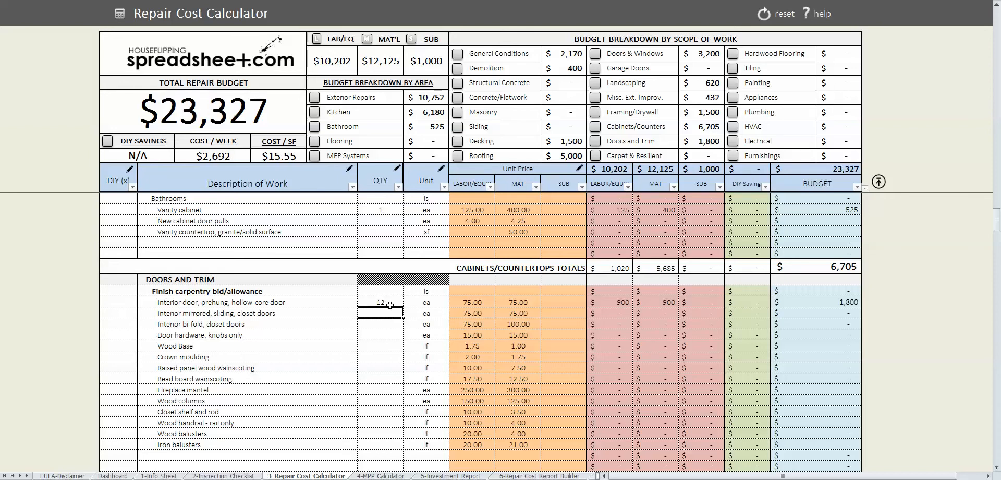
{"action": "type", "text": "3"}
{"action": "key", "text": "Return"}
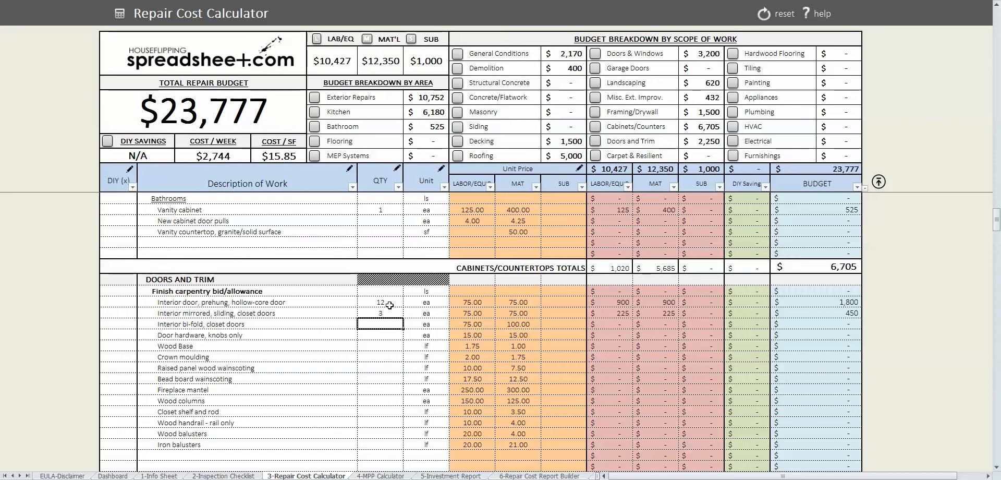
Step: Enter quantities of 3 for knobs-only door hardware and 200 linear feet for wood base
{"action": "left_click", "coordinate": [384, 334]}
{"action": "type", "text": "3"}
{"action": "key", "text": "Return"}
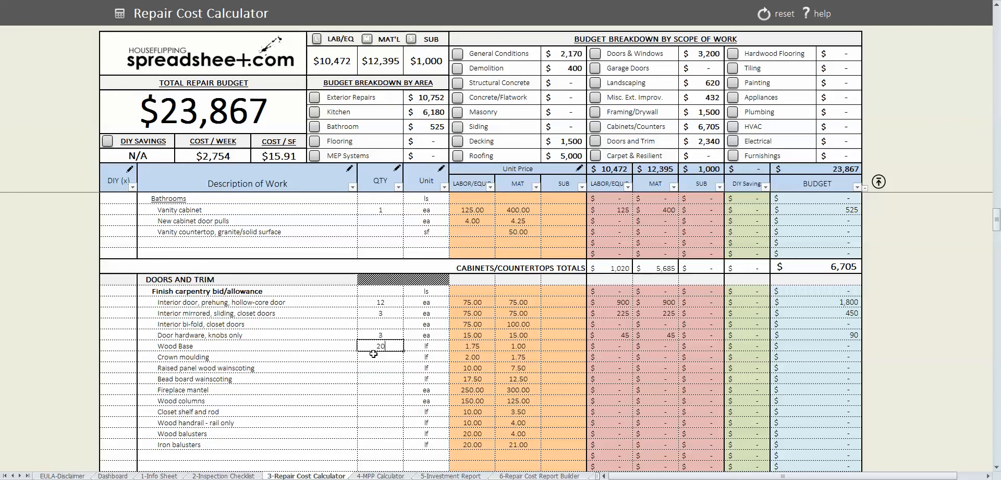
{"action": "key", "text": "Return"}
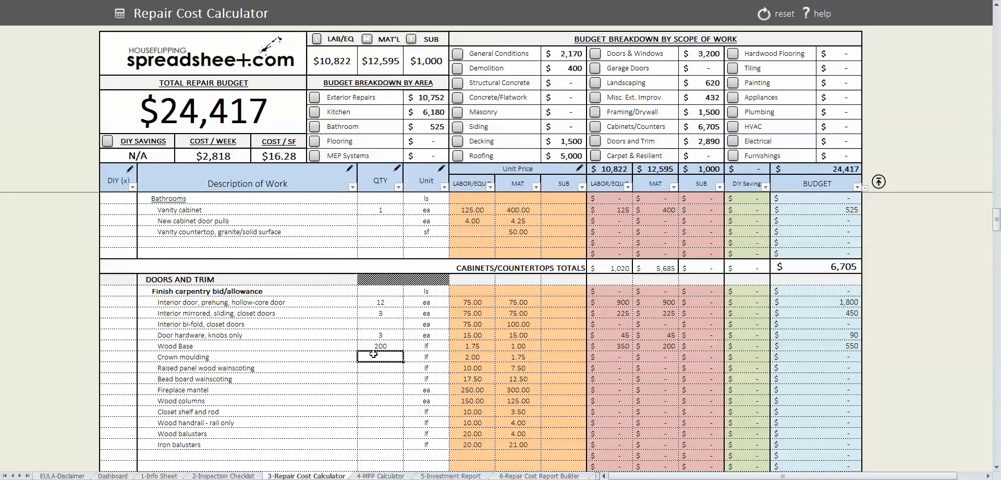
Step: Convert 1000 square feet of carpet to square yards by dividing 1000 by 9 in Calculator
{"action": "scroll", "coordinate": [405, 374], "scroll_direction": "down", "scroll_amount": 5}
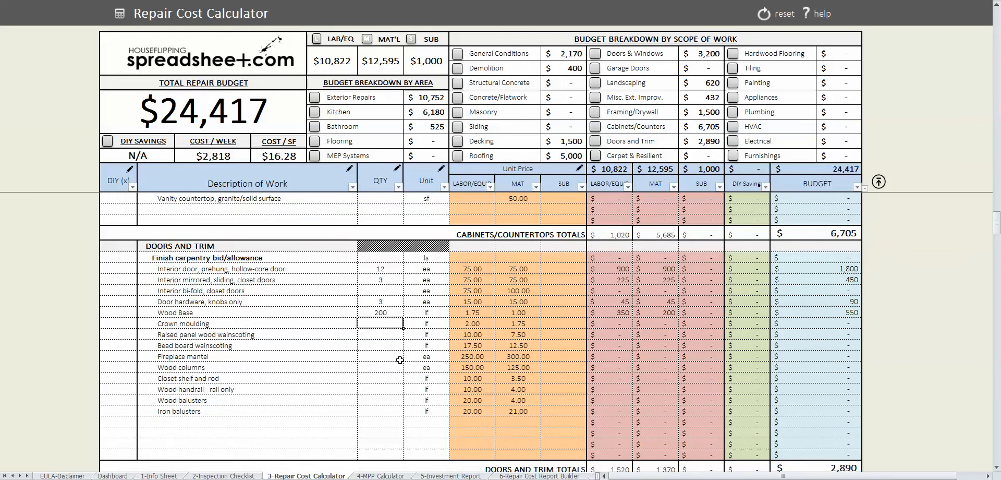
{"action": "scroll", "coordinate": [400, 357], "scroll_direction": "down", "scroll_amount": 1}
{"action": "left_click", "coordinate": [387, 336]}
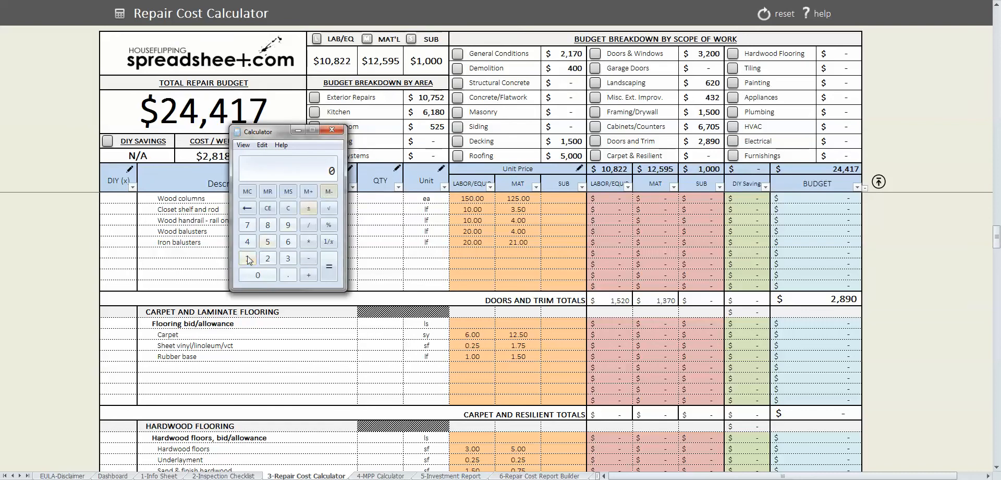
{"action": "left_click", "coordinate": [247, 258]}
{"action": "left_click", "coordinate": [268, 241]}
{"action": "double_click", "coordinate": [257, 274]}
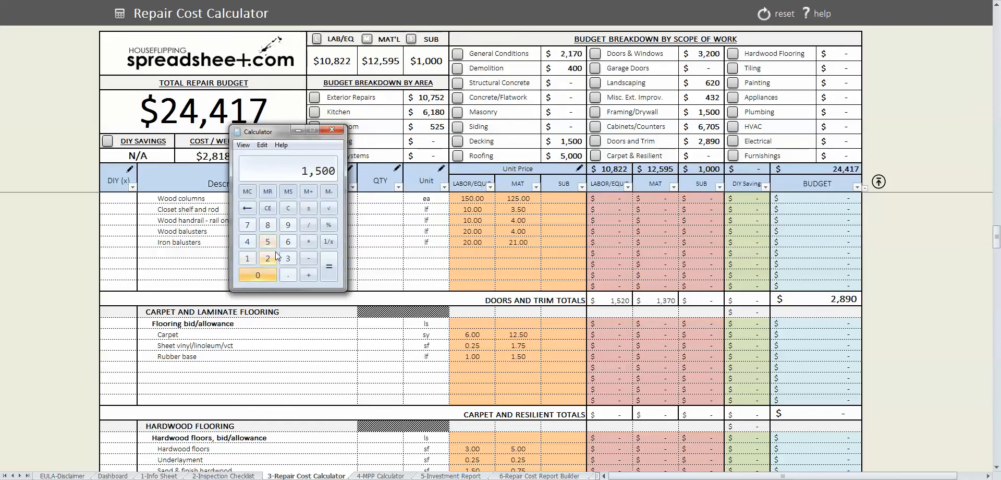
{"action": "left_click", "coordinate": [249, 258]}
{"action": "triple_click", "coordinate": [261, 273]}
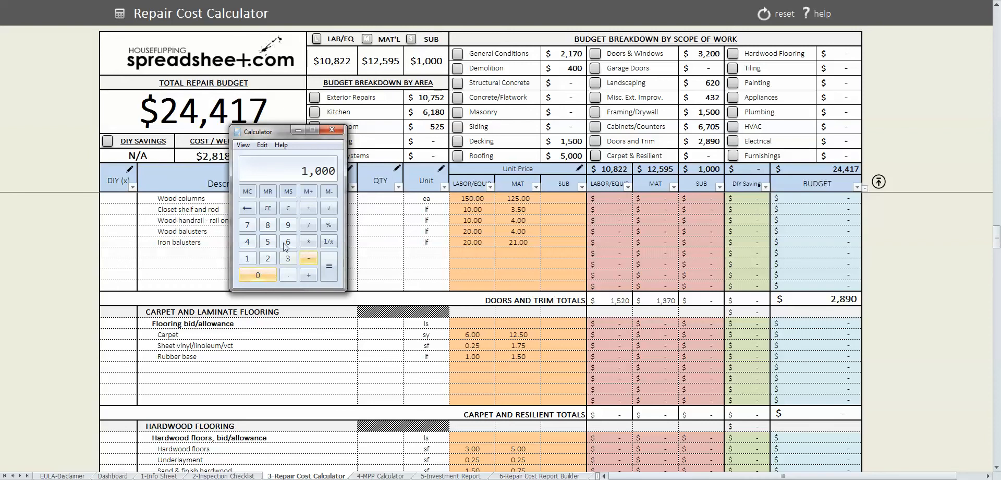
{"action": "left_click", "coordinate": [308, 225]}
{"action": "left_click", "coordinate": [287, 224]}
{"action": "key", "text": "Return"}
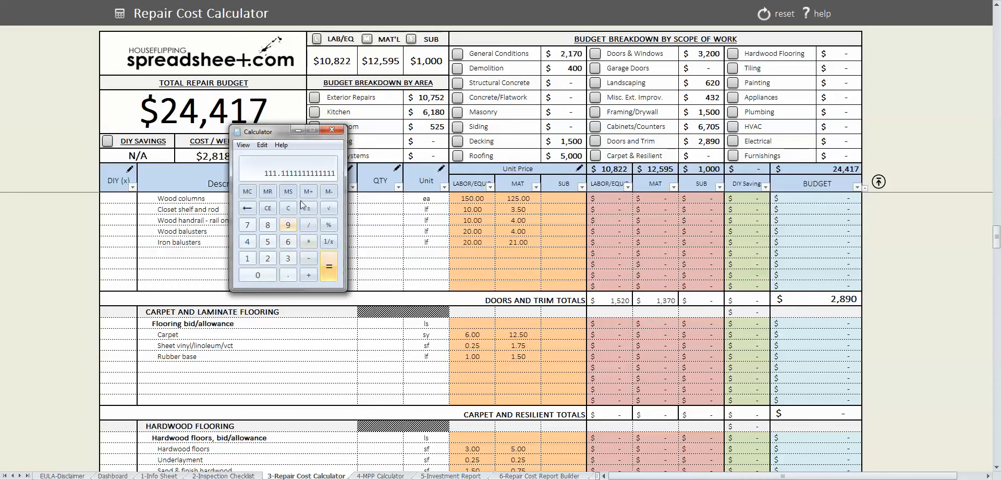
{"action": "left_click", "coordinate": [297, 130]}
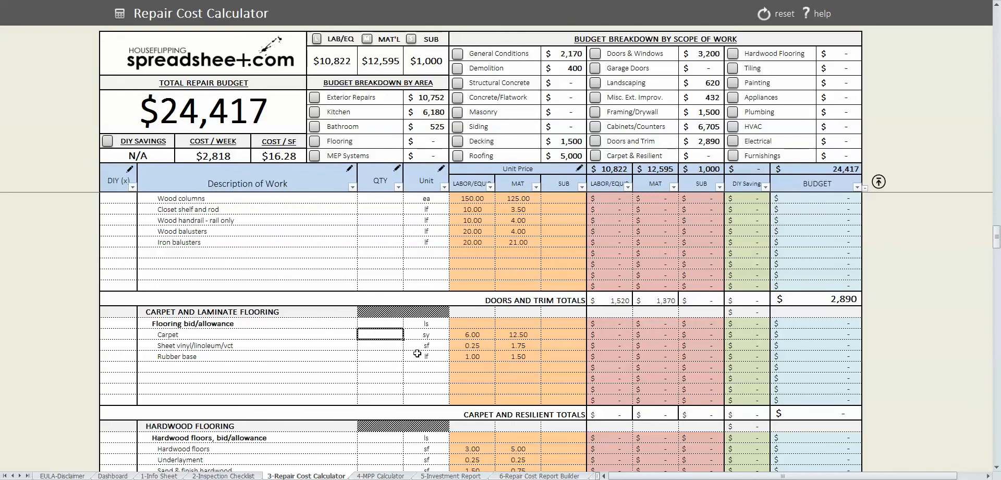
Step: Enter flooring quantities of 111 square yards of carpet and 250 square feet of hardwood floors
{"action": "type", "text": "111"}
{"action": "key", "text": "Return"}
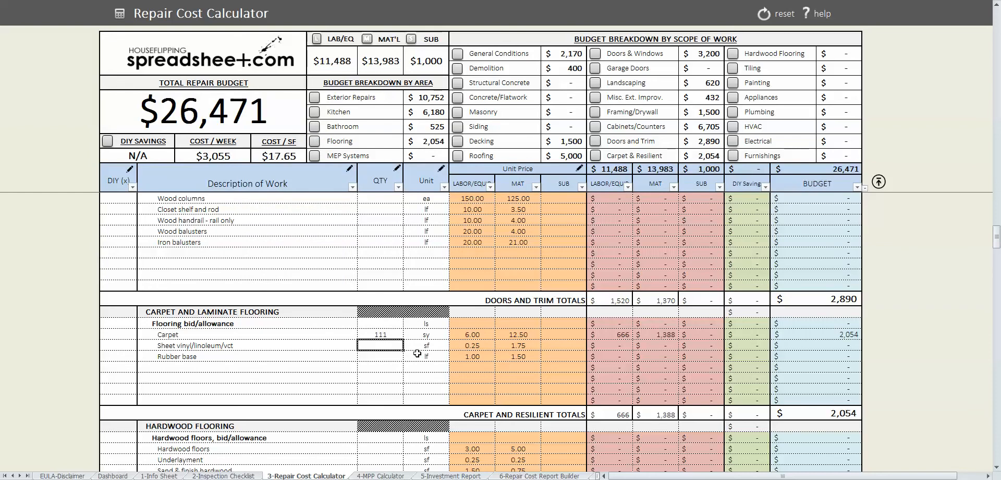
{"action": "scroll", "coordinate": [417, 353], "scroll_direction": "down", "scroll_amount": 2}
{"action": "left_click", "coordinate": [387, 378]}
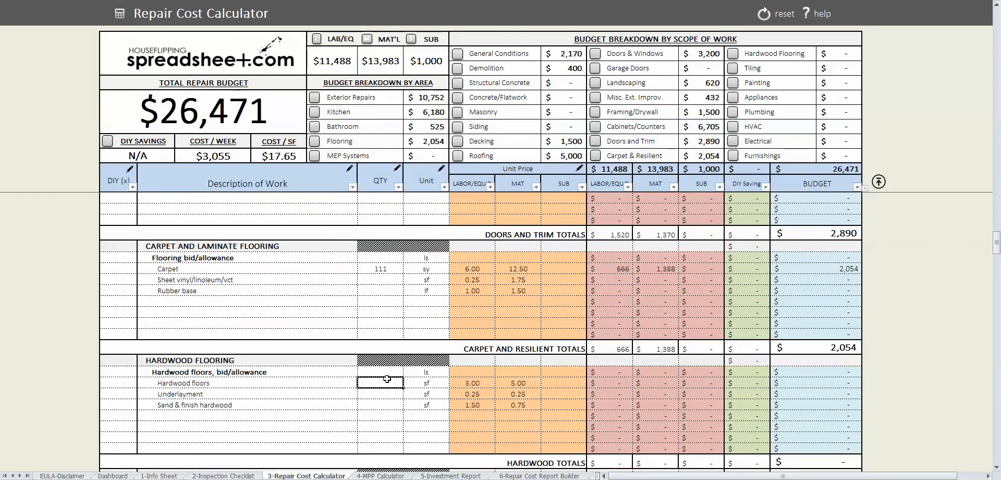
{"action": "type", "text": "250"}
{"action": "key", "text": "Return"}
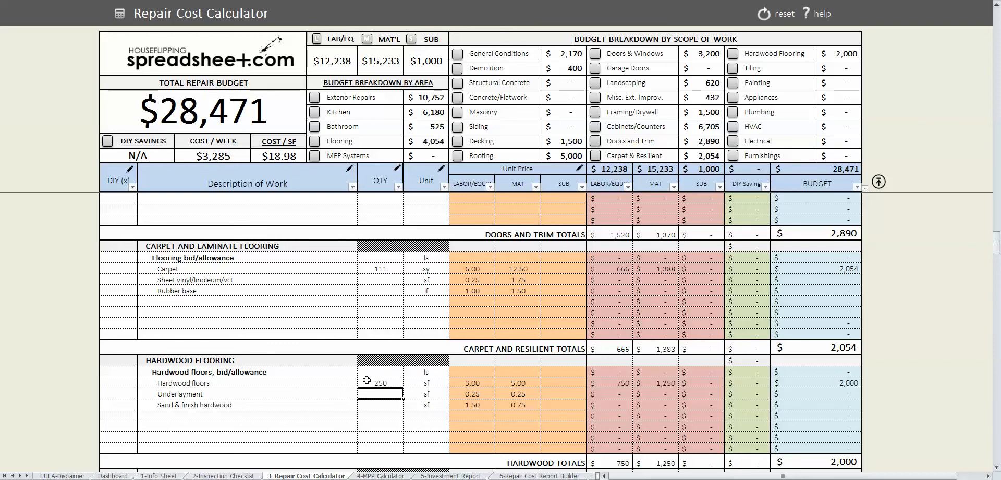
Step: In the Tiling section, enter a quantity of 30 square feet for the kitchen mosaic tile backsplash
{"action": "scroll", "coordinate": [362, 372], "scroll_direction": "down", "scroll_amount": 5}
{"action": "scroll", "coordinate": [362, 368], "scroll_direction": "down", "scroll_amount": 2}
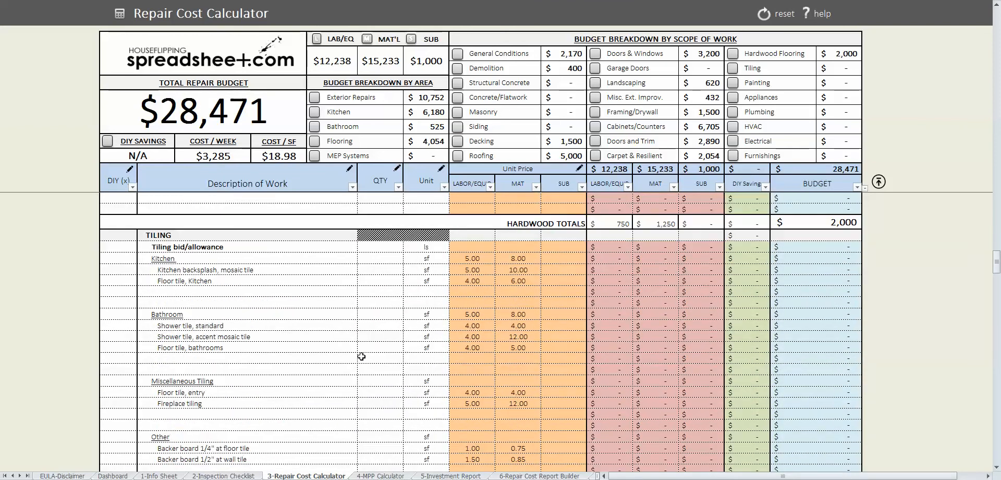
{"action": "left_click", "coordinate": [382, 269]}
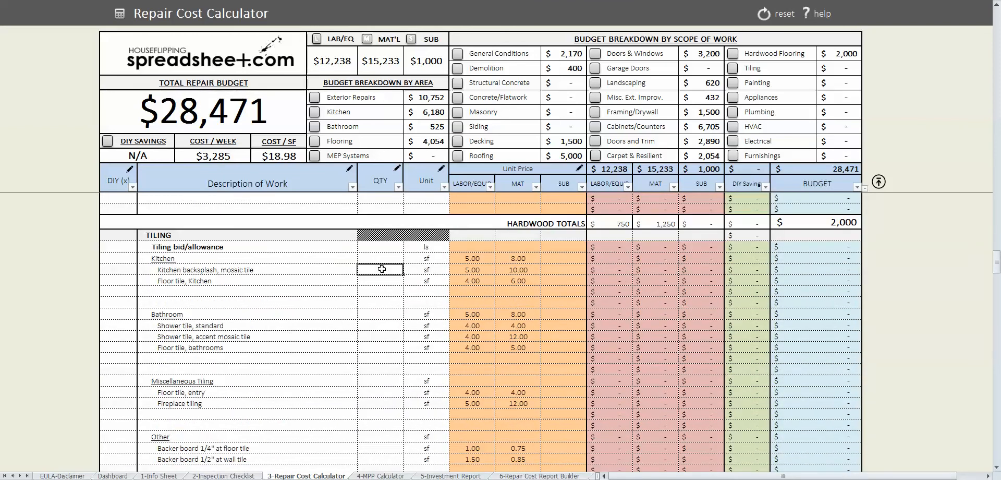
{"action": "type", "text": "30"}
{"action": "key", "text": "Return"}
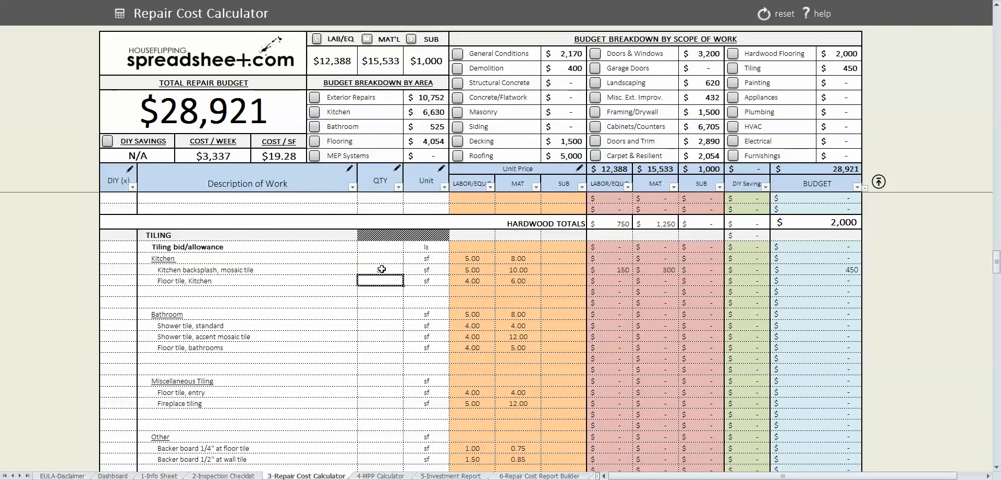
Step: Enter bathroom tiling quantities of 125 for standard shower tile, 15 for accent mosaic tile and 100 for floor tile
{"action": "left_click", "coordinate": [386, 326]}
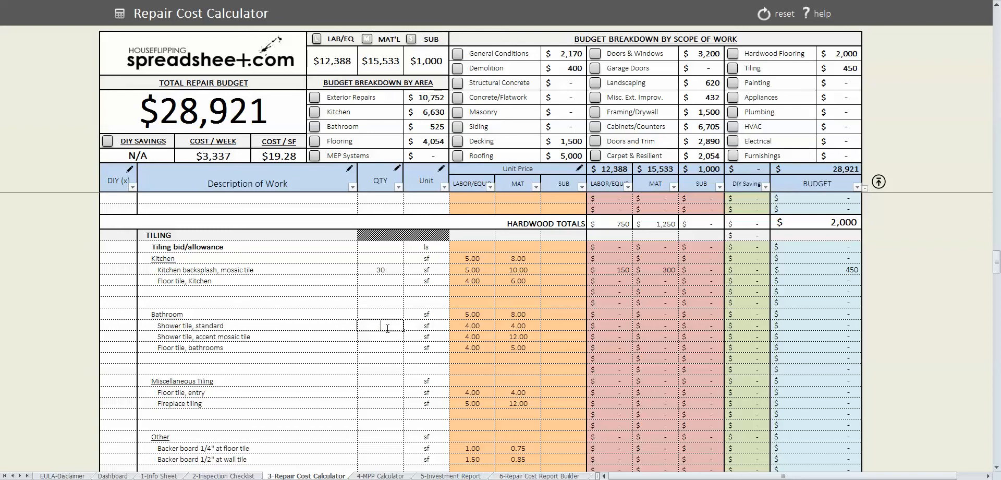
{"action": "type", "text": "25"}
{"action": "key", "text": "Return"}
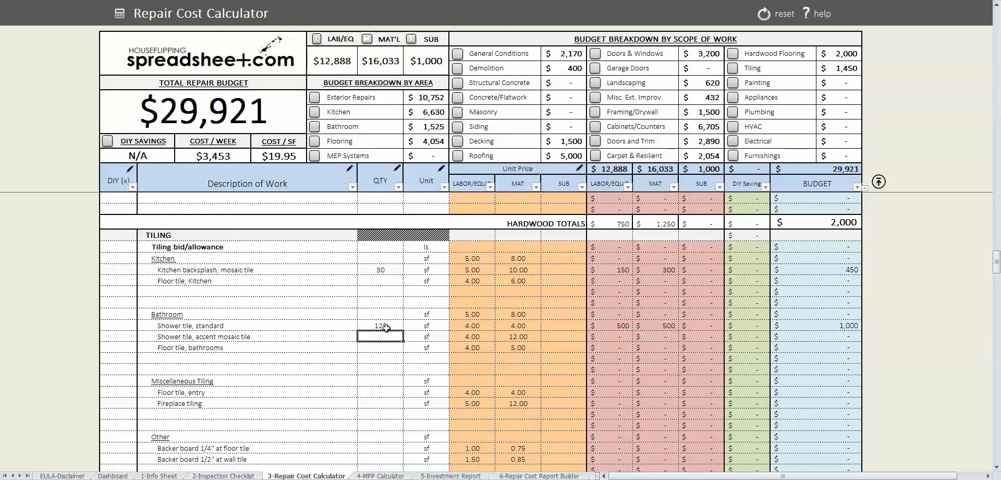
{"action": "type", "text": "15"}
{"action": "key", "text": "Return"}
{"action": "type", "text": "100"}
{"action": "key", "text": "Return"}
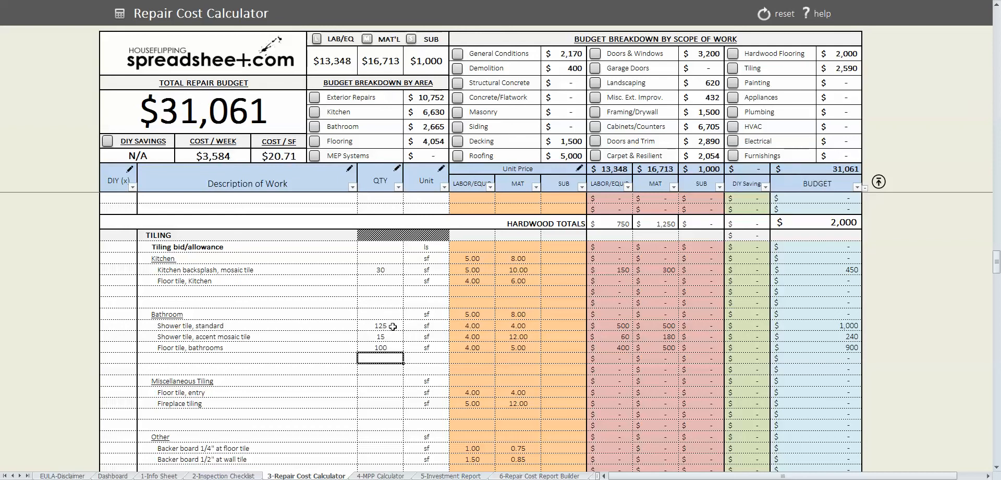
Step: In the Painting section, enter 20 gallons for the exterior painting materials allowance
{"action": "scroll", "coordinate": [393, 326], "scroll_direction": "down", "scroll_amount": 7}
{"action": "left_click", "coordinate": [383, 304]}
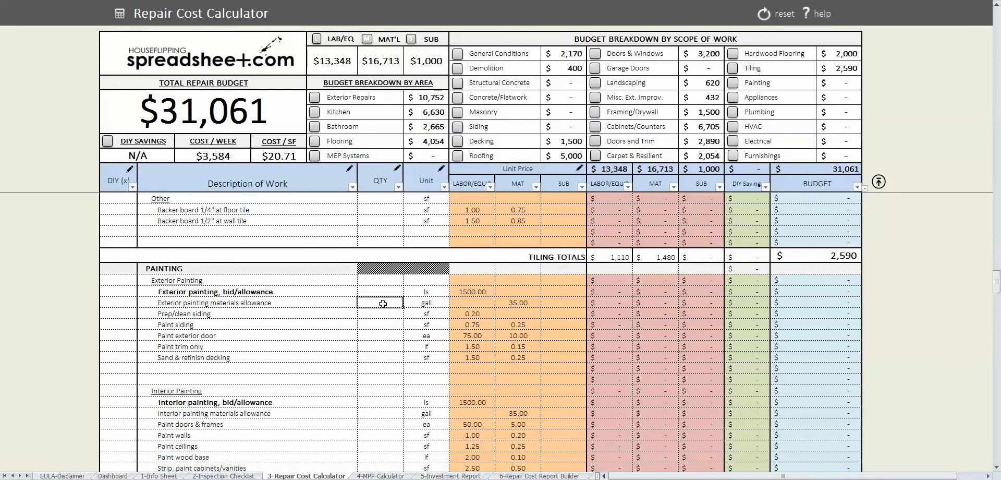
{"action": "type", "text": "20"}
{"action": "key", "text": "Return"}
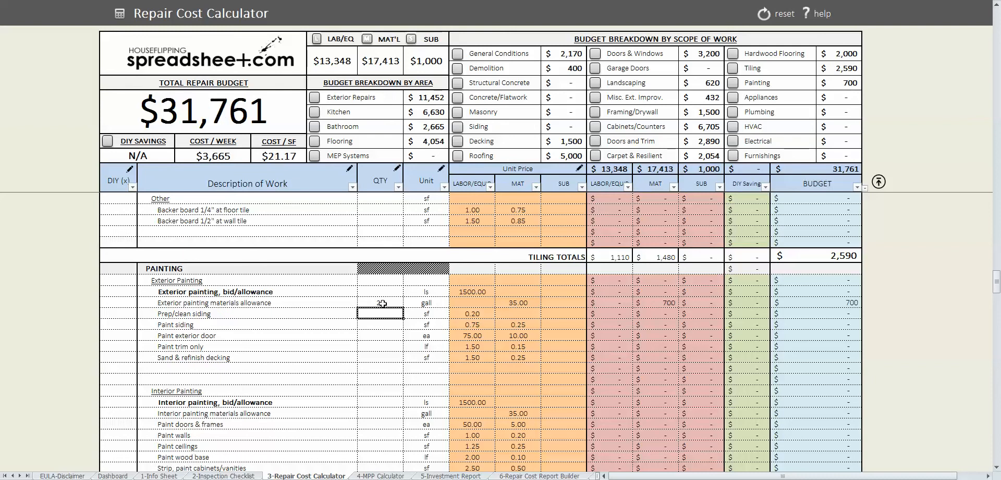
Step: Enter 20 gallons for the interior painting materials allowance and a quantity of 1 for both the interior and exterior painting bids
{"action": "scroll", "coordinate": [383, 303], "scroll_direction": "down", "scroll_amount": 2}
{"action": "left_click", "coordinate": [371, 342]}
{"action": "type", "text": "20"}
{"action": "key", "text": "Return"}
{"action": "left_click", "coordinate": [378, 332]}
{"action": "type", "text": "1"}
{"action": "left_click", "coordinate": [388, 354]}
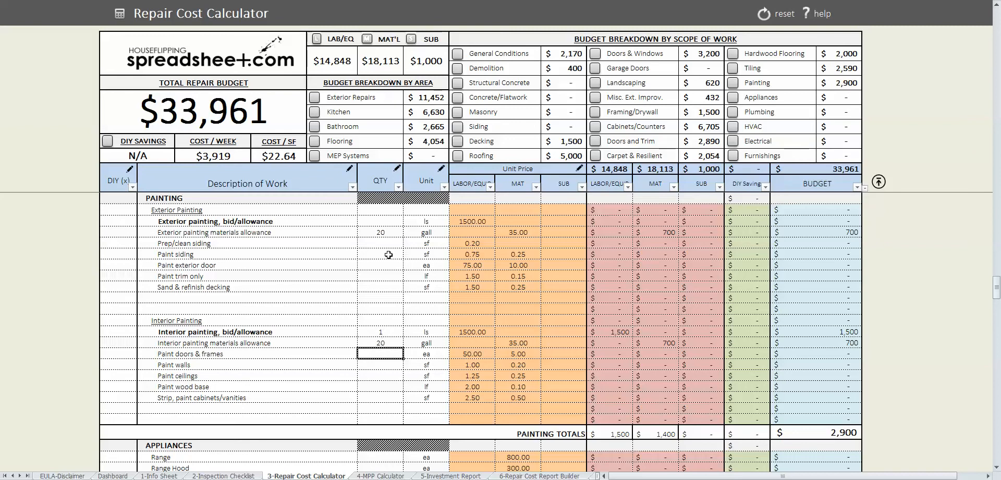
{"action": "left_click", "coordinate": [399, 221]}
{"action": "left_click", "coordinate": [400, 348]}
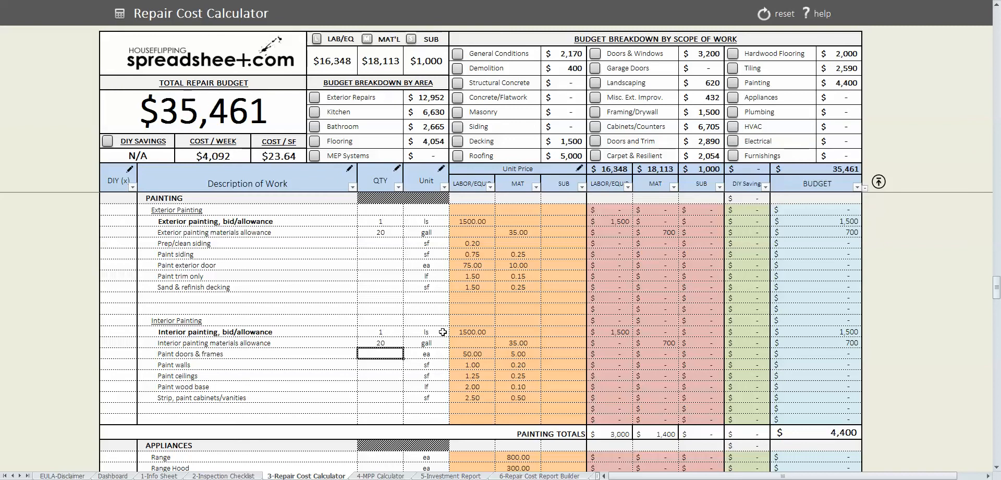
Step: In Appliances, enter a quantity of 1 each for the range, range hood, refrigerator and dishwasher
{"action": "scroll", "coordinate": [329, 361], "scroll_direction": "down", "scroll_amount": 1}
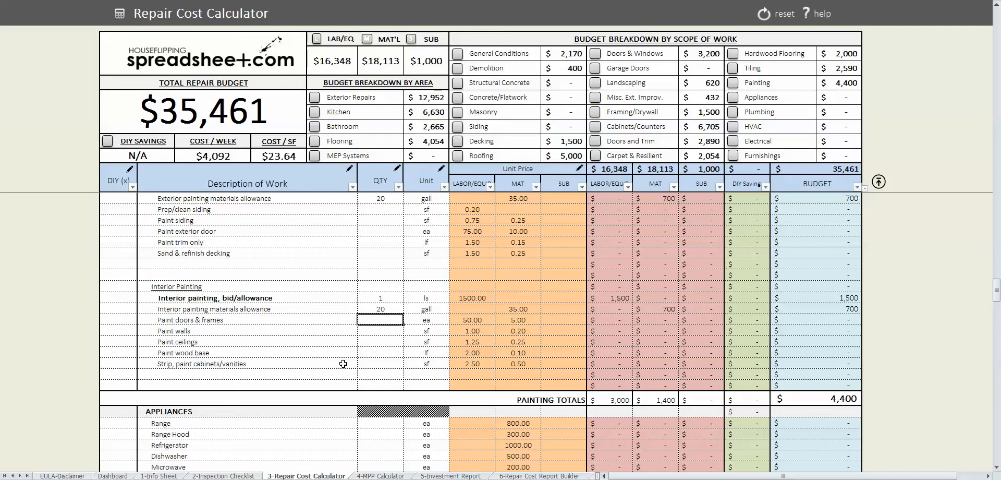
{"action": "scroll", "coordinate": [371, 360], "scroll_direction": "down", "scroll_amount": 2}
{"action": "left_click", "coordinate": [388, 359]}
{"action": "type", "text": "1"}
{"action": "key", "text": "Return"}
{"action": "type", "text": "1"}
{"action": "key", "text": "Return"}
{"action": "type", "text": "1"}
{"action": "key", "text": "Return"}
{"action": "type", "text": "1"}
{"action": "key", "text": "Return"}
{"action": "key", "text": "Return"}
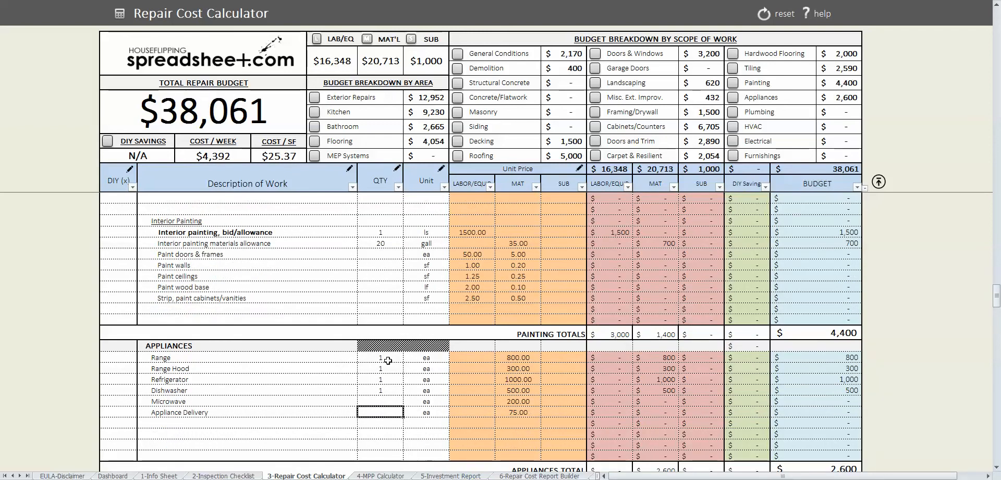
Step: In the Plumbing section, enter a quantity of 1 for replacing the 40 gallon gas hot water heater
{"action": "scroll", "coordinate": [381, 397], "scroll_direction": "down", "scroll_amount": 1}
{"action": "scroll", "coordinate": [383, 397], "scroll_direction": "down", "scroll_amount": 2}
{"action": "scroll", "coordinate": [384, 365], "scroll_direction": "down", "scroll_amount": 3}
{"action": "left_click", "coordinate": [378, 323]}
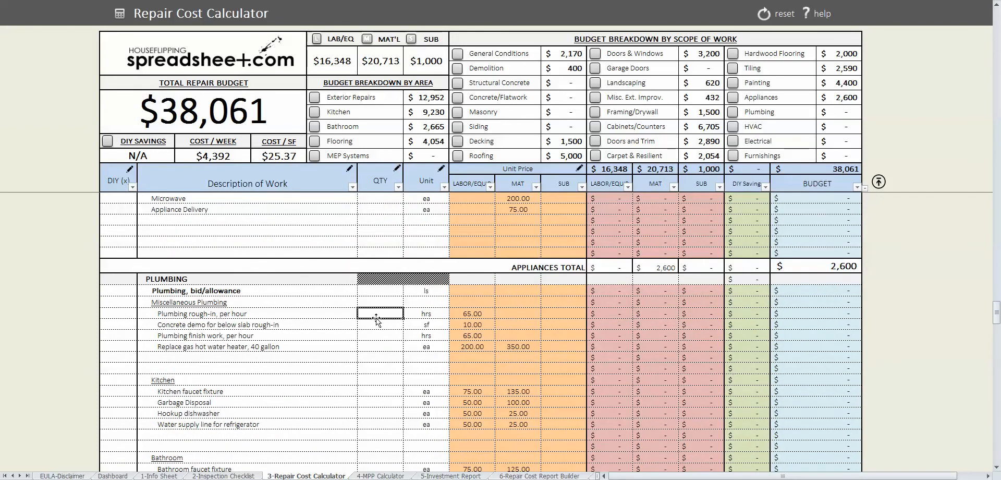
{"action": "key", "text": "Down"}
{"action": "key", "text": "Down"}
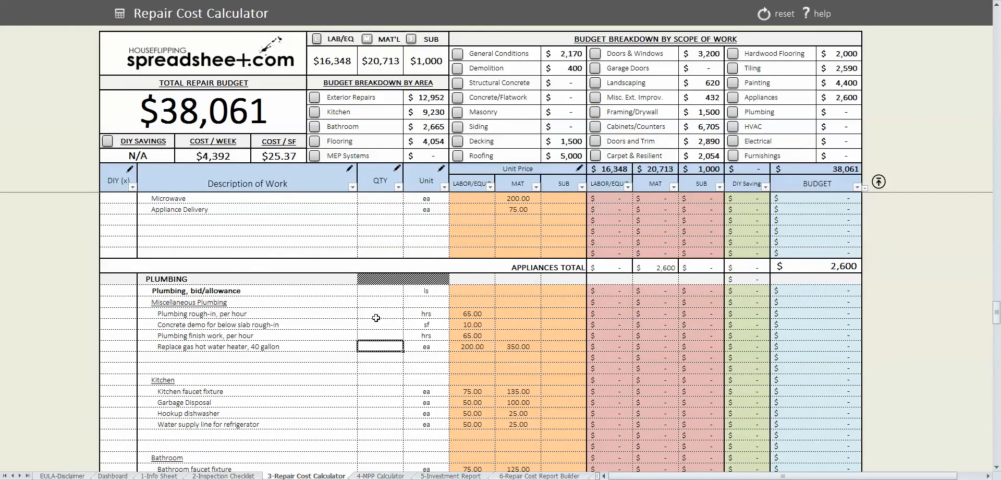
{"action": "type", "text": "1"}
{"action": "key", "text": "Return"}
Step: Enter a quantity of 1 each for the kitchen faucet fixture, garbage disposal, dishwasher hookup and refrigerator water supply line
{"action": "left_click", "coordinate": [390, 390]}
{"action": "type", "text": "1"}
{"action": "key", "text": "Return"}
{"action": "type", "text": "1"}
{"action": "key", "text": "Return"}
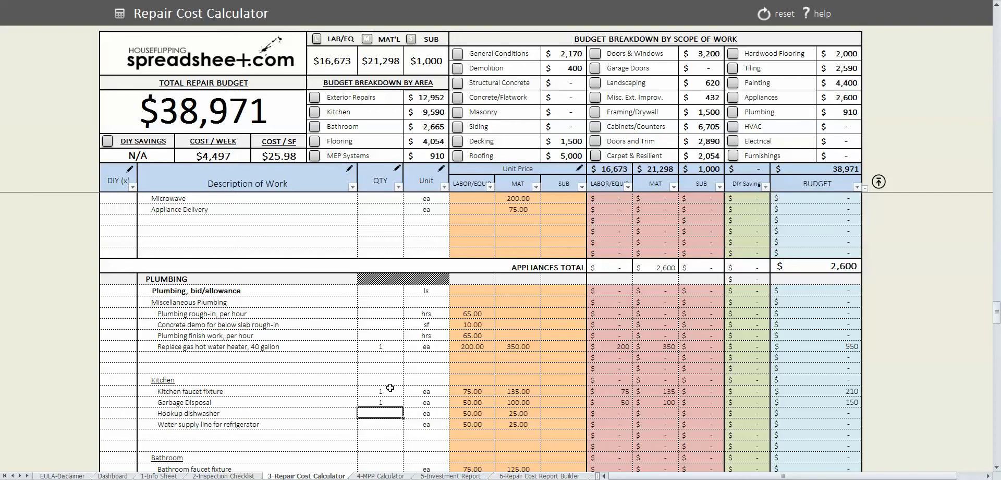
{"action": "type", "text": "1"}
{"action": "key", "text": "Return"}
{"action": "type", "text": "1"}
{"action": "key", "text": "Return"}
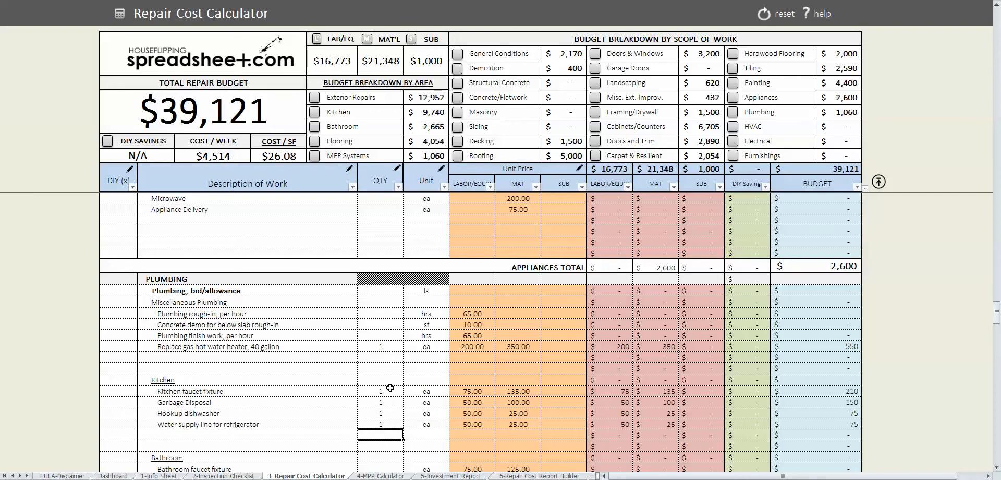
Step: Enter a quantity of 2 for the bathroom faucet fixture in the Plumbing section
{"action": "scroll", "coordinate": [413, 390], "scroll_direction": "down", "scroll_amount": 2}
{"action": "scroll", "coordinate": [349, 403], "scroll_direction": "down", "scroll_amount": 1}
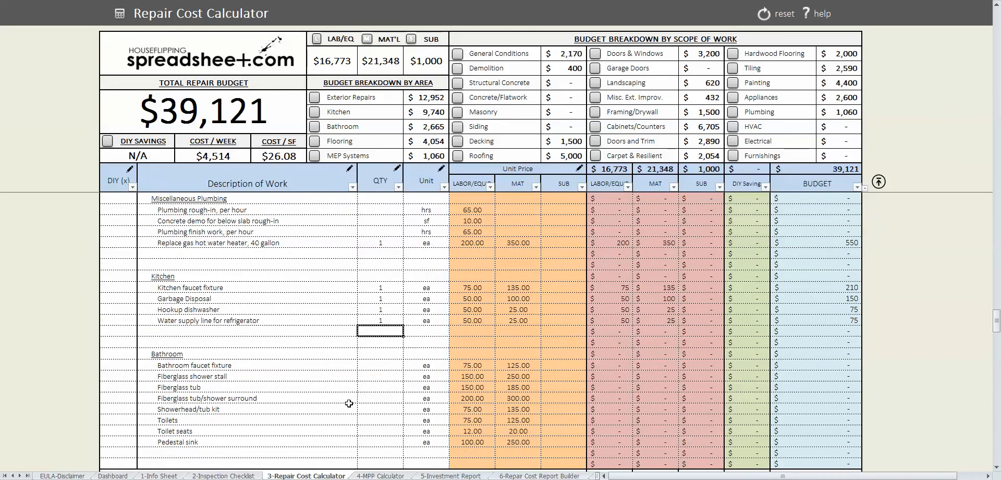
{"action": "left_click", "coordinate": [380, 366]}
{"action": "type", "text": "2"}
{"action": "key", "text": "Return"}
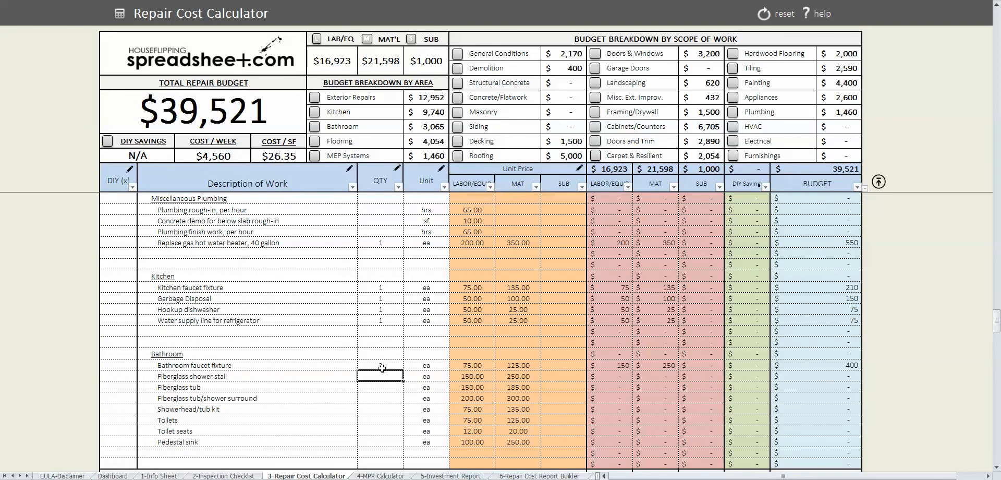
Step: Enter a quantity of 1 each for the fiberglass tub and the fiberglass shower stall
{"action": "key", "text": "Return"}
{"action": "type", "text": "1"}
{"action": "key", "text": "Return"}
{"action": "key", "text": "Up"}
{"action": "key", "text": "Up"}
{"action": "type", "text": "1"}
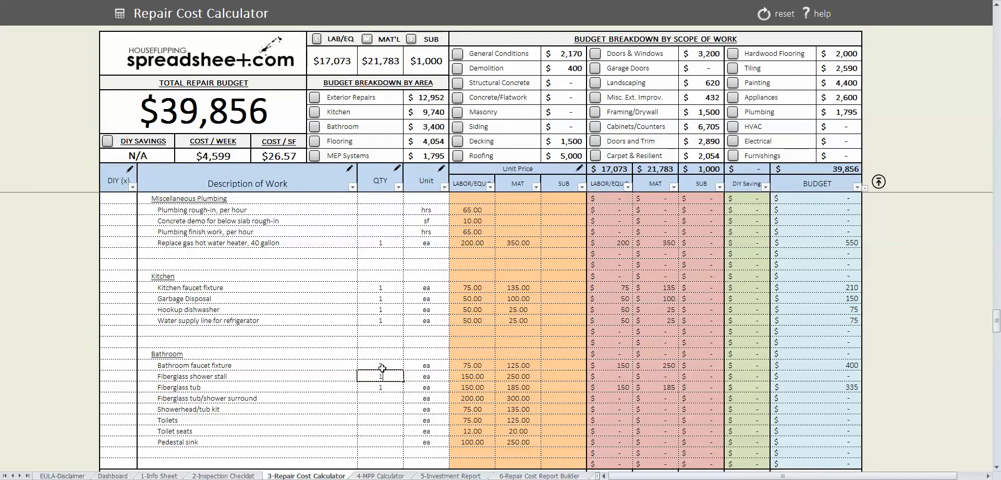
{"action": "key", "text": "Return"}
Step: Enter a quantity of 2 each for the bathroom toilets and the showerhead/tub kit
{"action": "key", "text": "Return"}
{"action": "key", "text": "Return"}
{"action": "key", "text": "Return"}
{"action": "type", "text": "2"}
{"action": "key", "text": "Return"}
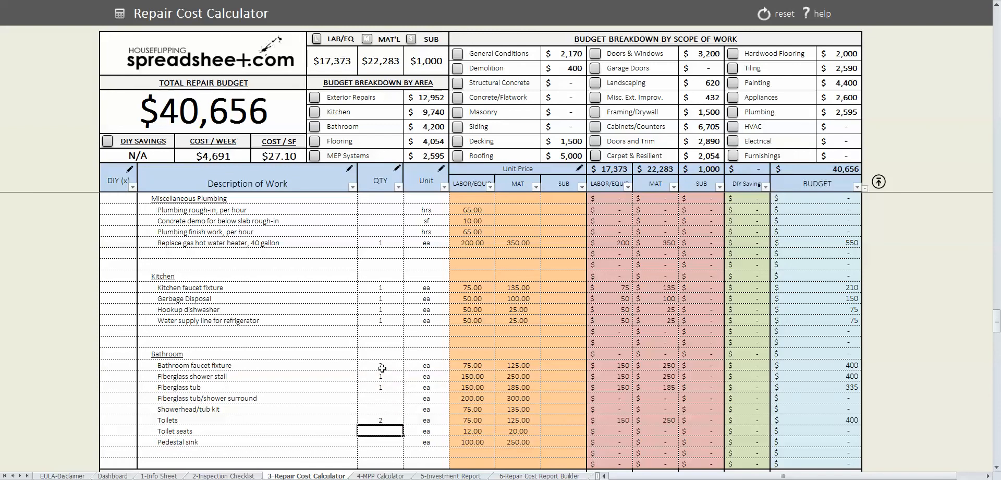
{"action": "left_click", "coordinate": [371, 408]}
{"action": "type", "text": "2"}
{"action": "key", "text": "Return"}
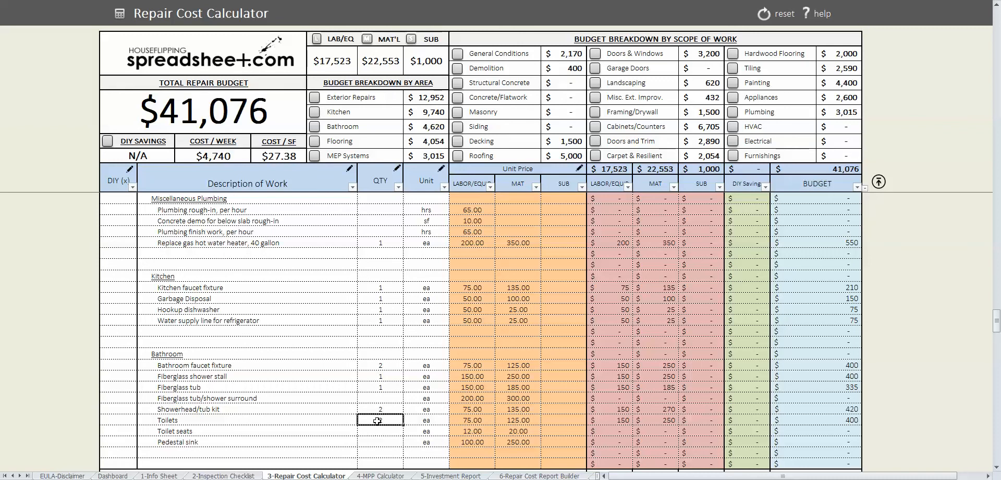
Step: In HVAC, give the air conditioning unit replacement a quantity of 1 and set its subcontractor unit price to 500
{"action": "scroll", "coordinate": [377, 420], "scroll_direction": "down", "scroll_amount": 6}
{"action": "left_click", "coordinate": [377, 345]}
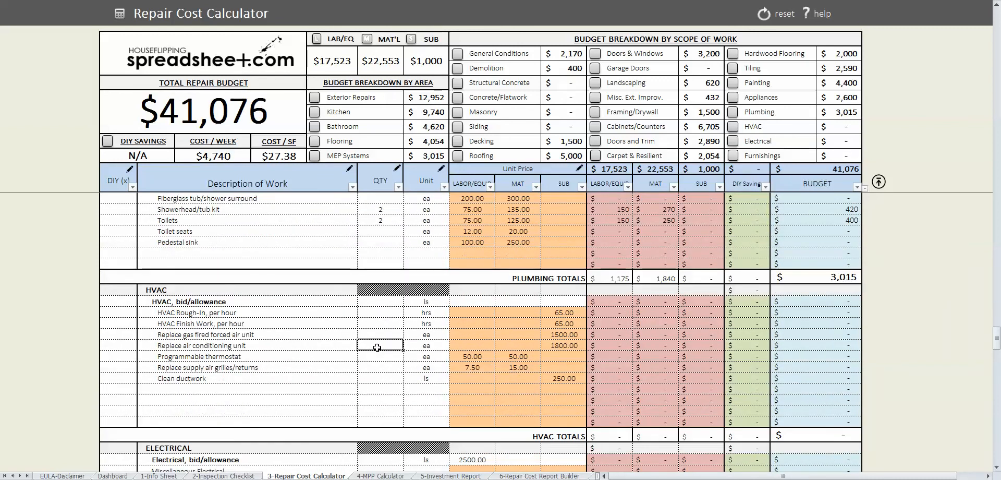
{"action": "type", "text": "1"}
{"action": "key", "text": "Return"}
{"action": "key", "text": "Right"}
{"action": "key", "text": "Right"}
{"action": "key", "text": "Right"}
{"action": "key", "text": "Right"}
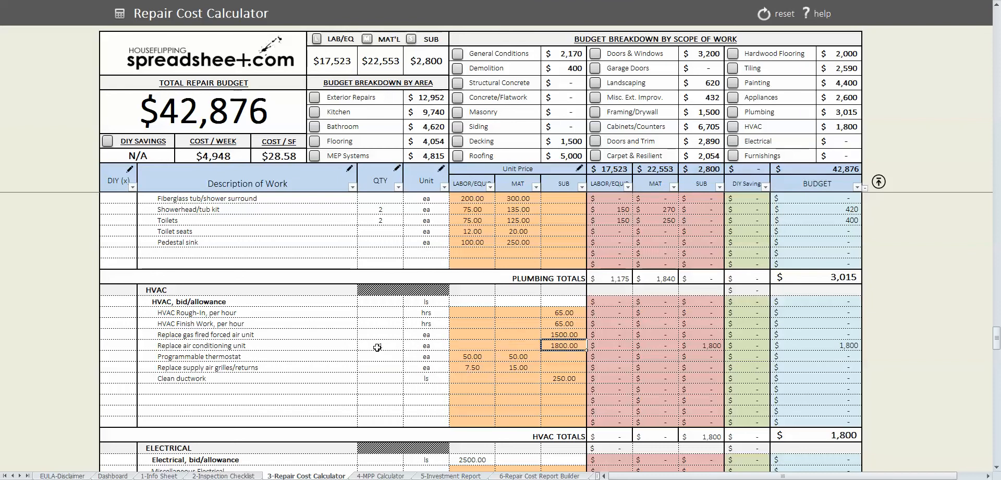
{"action": "type", "text": "500"}
{"action": "key", "text": "Return"}
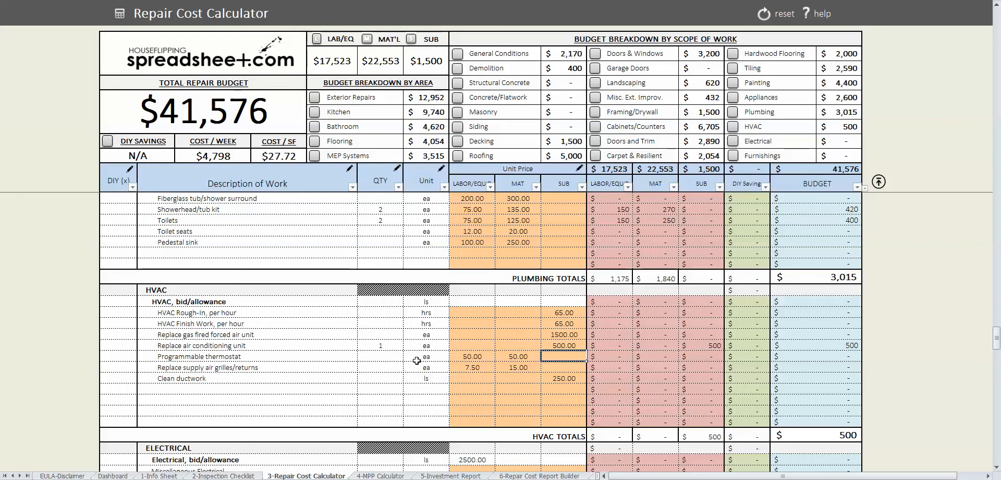
Step: Enter a quantity of 1 for the programmable thermostat in the HVAC section
{"action": "left_click", "coordinate": [382, 354]}
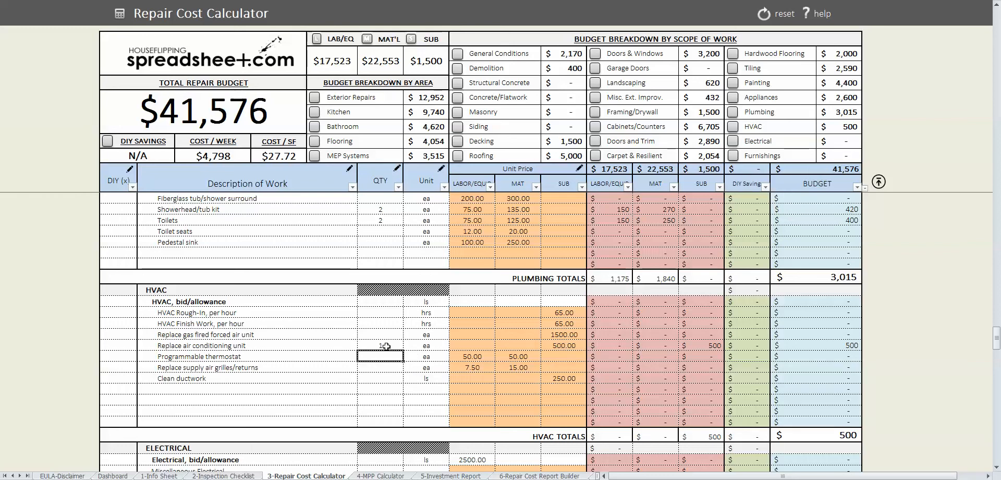
{"action": "type", "text": "1"}
{"action": "key", "text": "Return"}
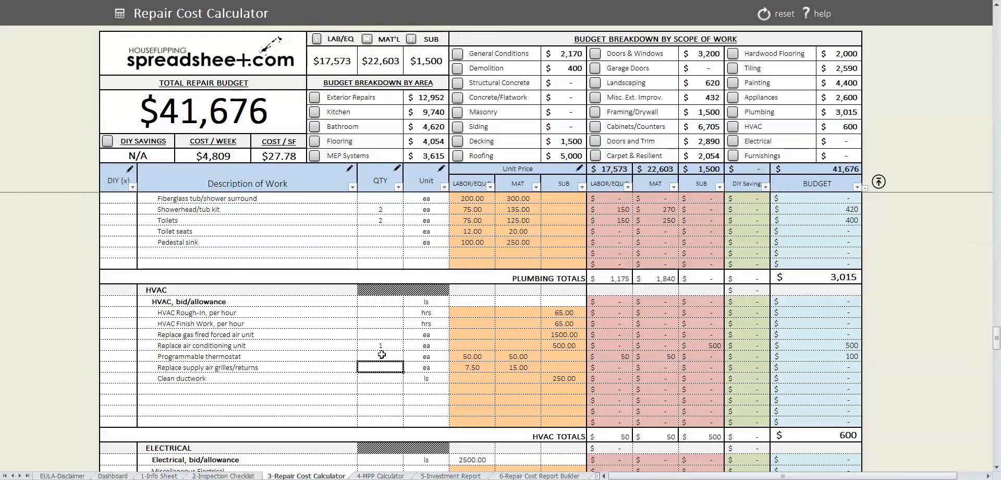
Step: In Electrical, give the bid/allowance a quantity of 1 and set its labor/equipment unit price to 3000
{"action": "scroll", "coordinate": [382, 354], "scroll_direction": "down", "scroll_amount": 4}
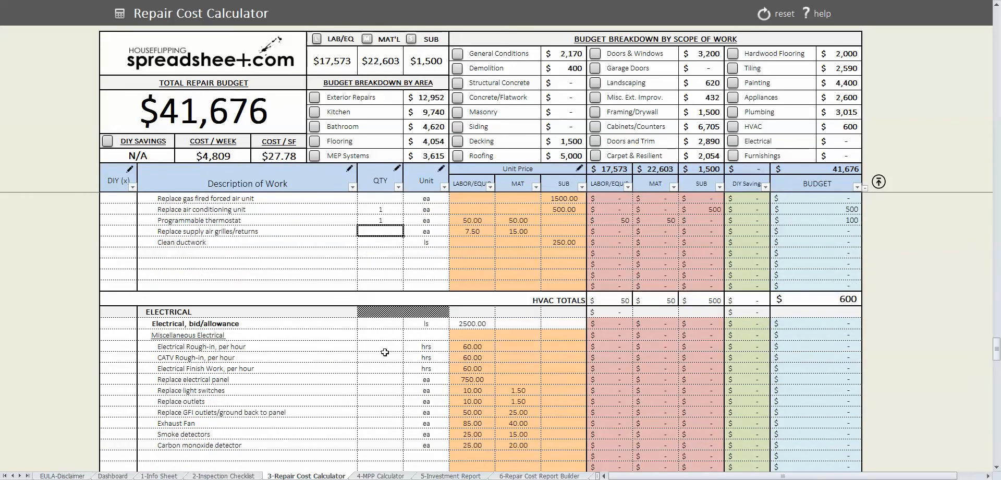
{"action": "left_click", "coordinate": [378, 374]}
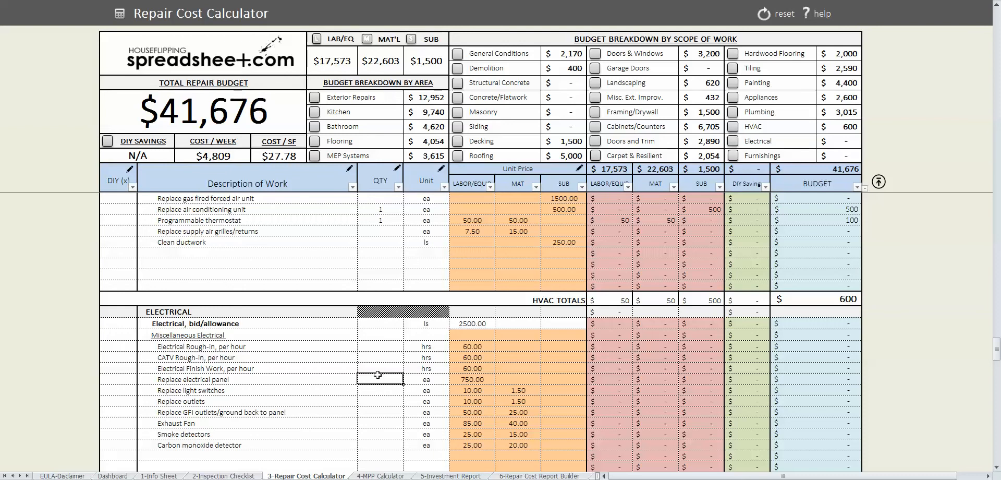
{"action": "key", "text": "Up"}
{"action": "key", "text": "Up"}
{"action": "key", "text": "Up"}
{"action": "key", "text": "Up"}
{"action": "key", "text": "Up"}
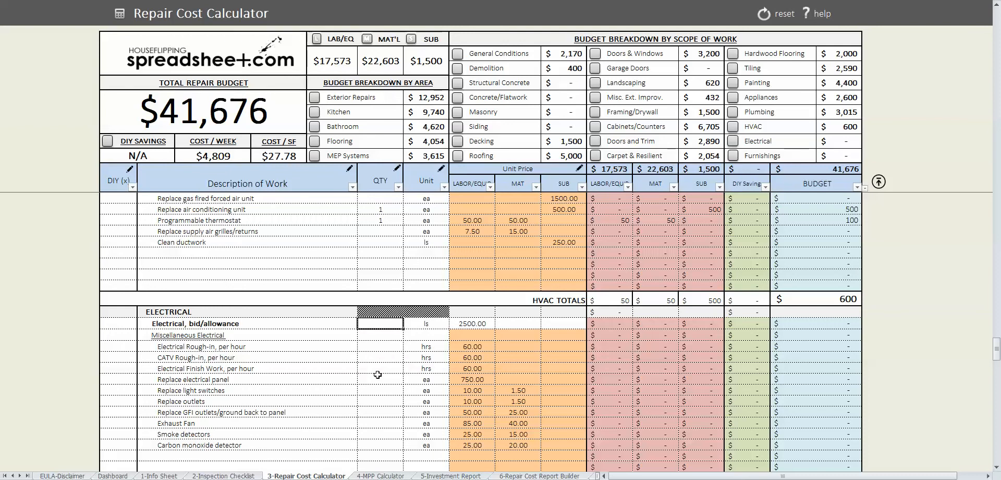
{"action": "type", "text": "1"}
{"action": "key", "text": "Return"}
{"action": "key", "text": "Up"}
{"action": "key", "text": "Right"}
{"action": "type", "text": "30"}
{"action": "key", "text": "Return"}
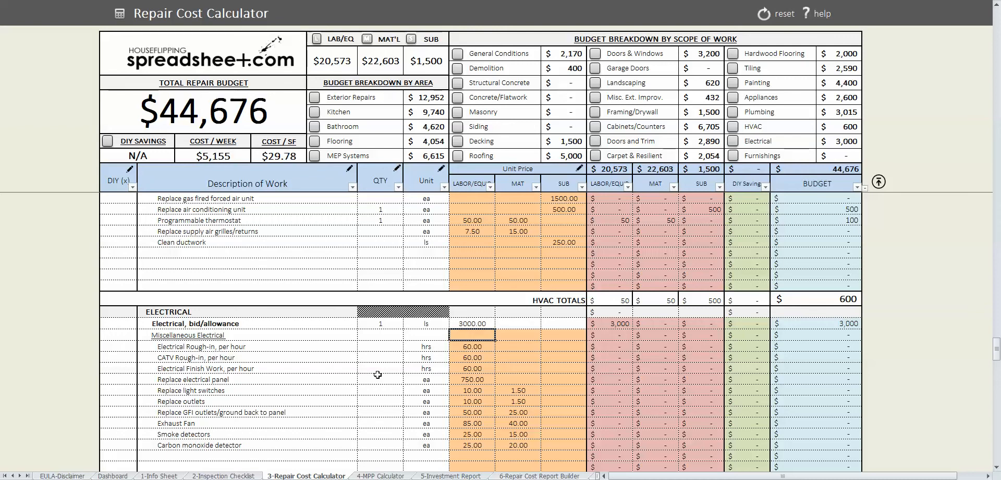
Step: Under Lighting, enter quantities of 4 ceiling dome lights, 3 ceiling fan fixtures, 2 bathroom vanity lights and 2 exterior light fixtures
{"action": "scroll", "coordinate": [379, 353], "scroll_direction": "down", "scroll_amount": 3}
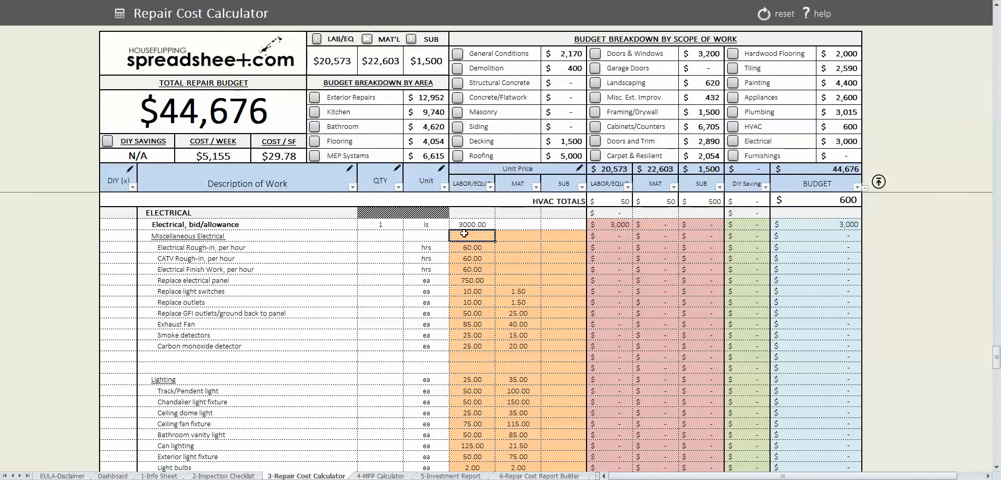
{"action": "scroll", "coordinate": [374, 325], "scroll_direction": "down", "scroll_amount": 2}
{"action": "left_click", "coordinate": [384, 341]}
{"action": "type", "text": "1"}
{"action": "key", "text": "Return"}
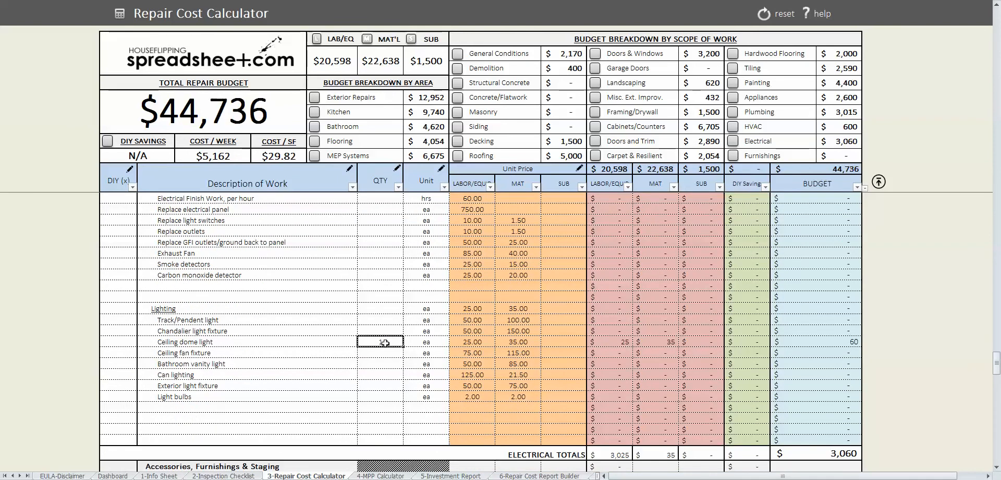
{"action": "type", "text": "3"}
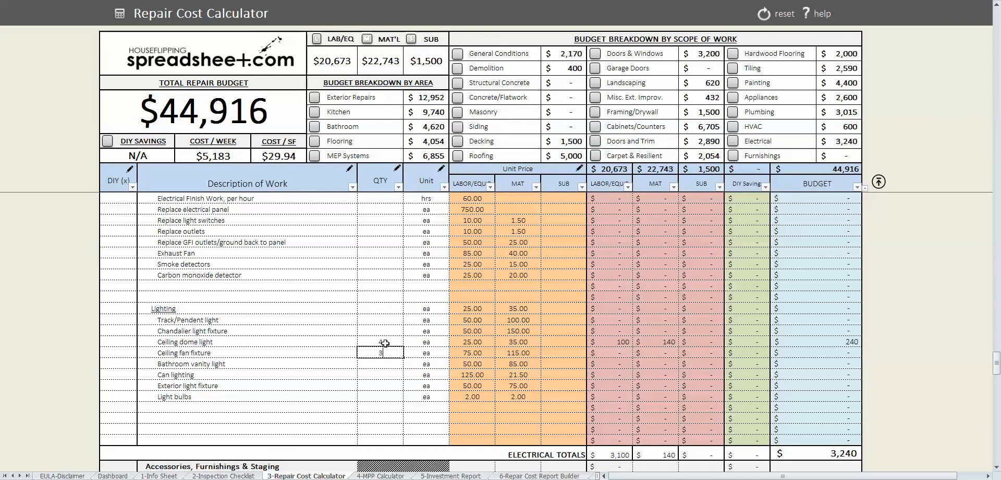
{"action": "key", "text": "Return"}
{"action": "type", "text": "2"}
{"action": "key", "text": "Return"}
{"action": "key", "text": "Return"}
{"action": "type", "text": "2"}
{"action": "key", "text": "Return"}
Step: In Accessories, Furnishings & Staging, enter a quantity of 2 each for the bath accessories and the bathroom mirrors
{"action": "scroll", "coordinate": [336, 333], "scroll_direction": "down", "scroll_amount": 4}
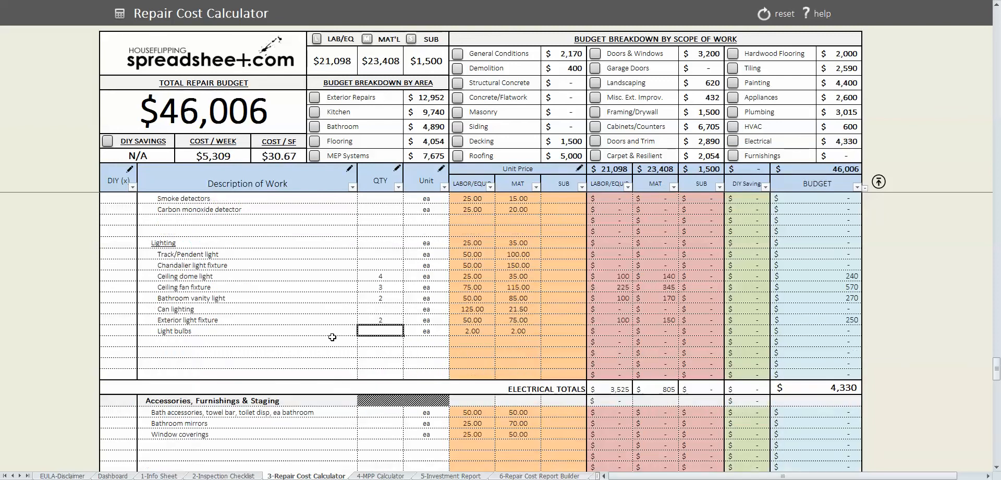
{"action": "left_click", "coordinate": [382, 345]}
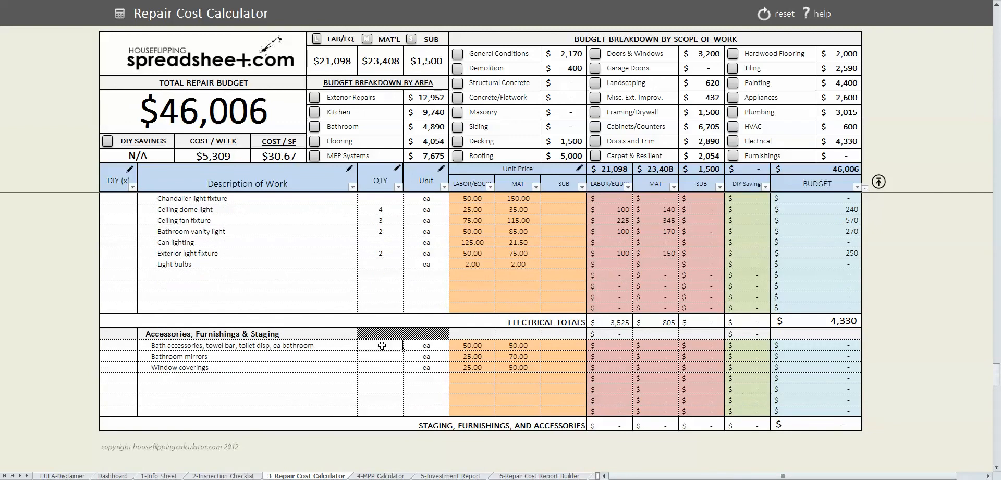
{"action": "type", "text": "2"}
{"action": "key", "text": "Return"}
{"action": "type", "text": "2"}
{"action": "key", "text": "Return"}
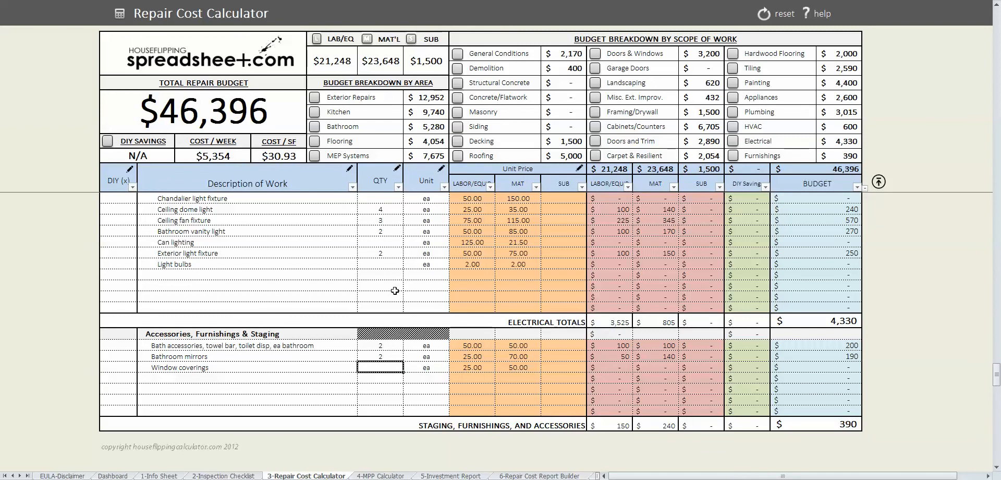
Step: Return to the start of the estimate, filter it to the Kitchen area and review its cabinet, tiling and appliance items
{"action": "left_click", "coordinate": [878, 181]}
{"action": "left_click", "coordinate": [375, 211]}
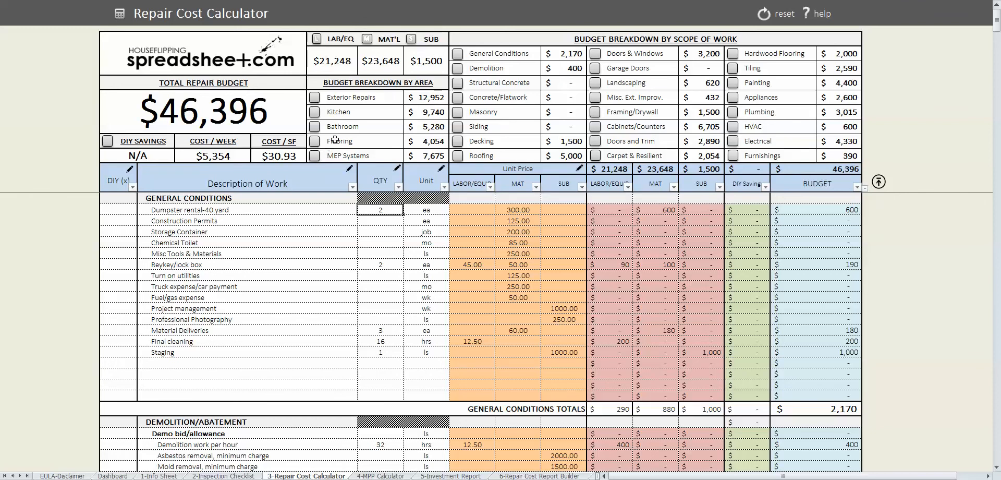
{"action": "left_click", "coordinate": [315, 113]}
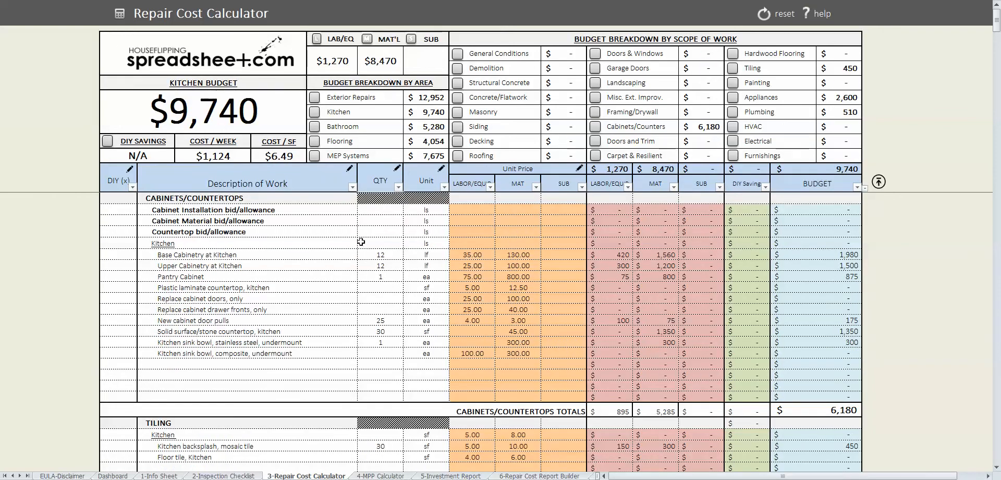
{"action": "scroll", "coordinate": [342, 242], "scroll_direction": "down", "scroll_amount": 5}
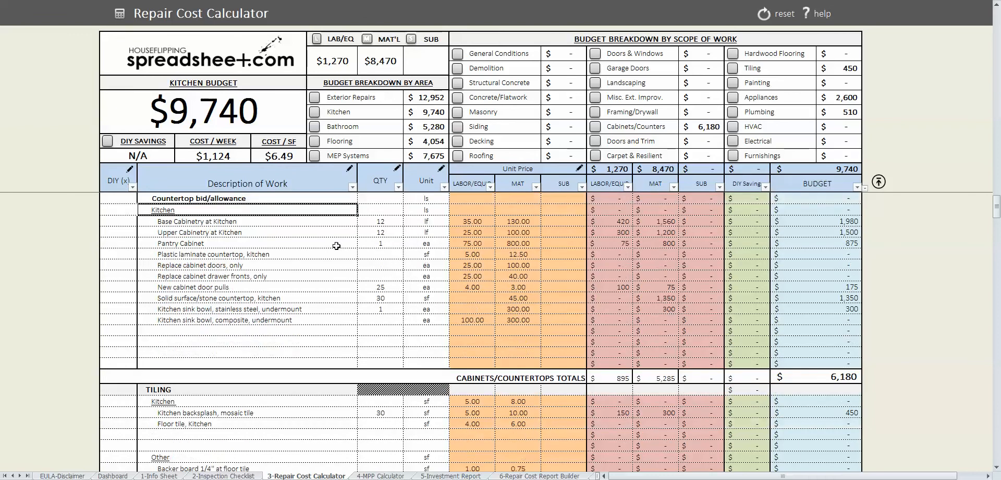
{"action": "scroll", "coordinate": [337, 245], "scroll_direction": "down", "scroll_amount": 6}
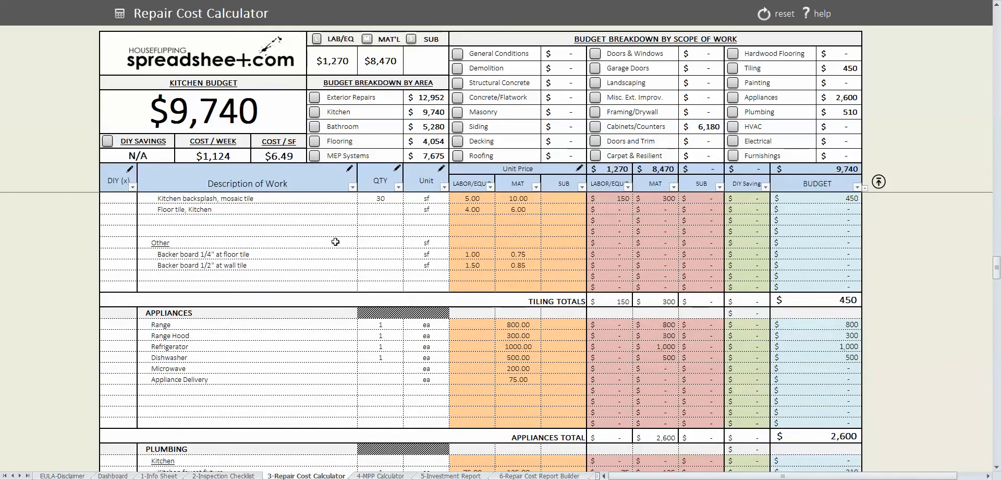
{"action": "scroll", "coordinate": [339, 247], "scroll_direction": "up", "scroll_amount": 4}
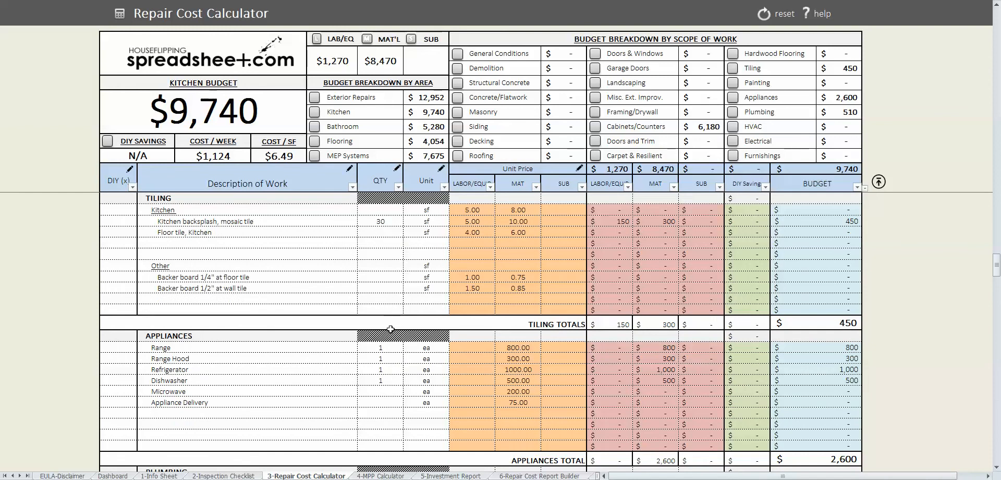
{"action": "left_click", "coordinate": [382, 359]}
{"action": "type", "text": "1"}
{"action": "left_click", "coordinate": [387, 370]}
{"action": "type", "text": "900"}
{"action": "key", "text": "Return"}
{"action": "left_click", "coordinate": [388, 370]}
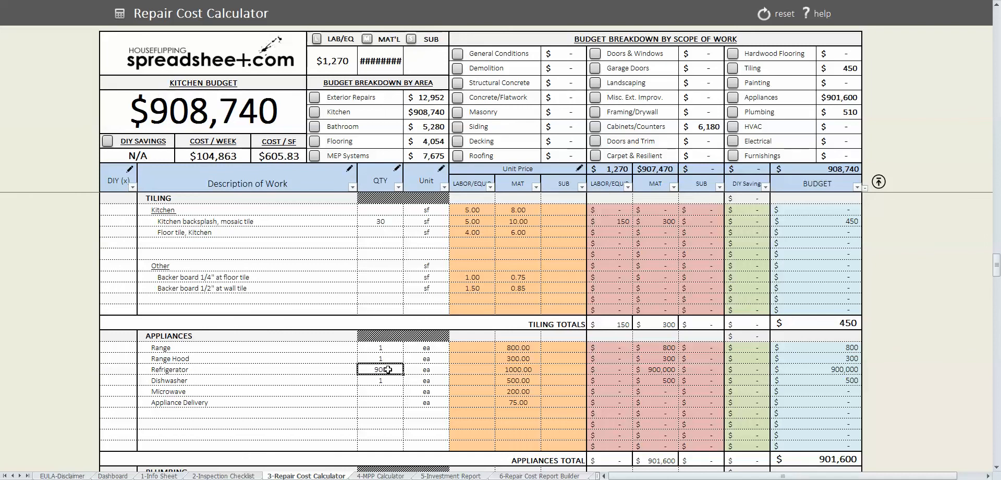
{"action": "type", "text": "1"}
{"action": "key", "text": "Return"}
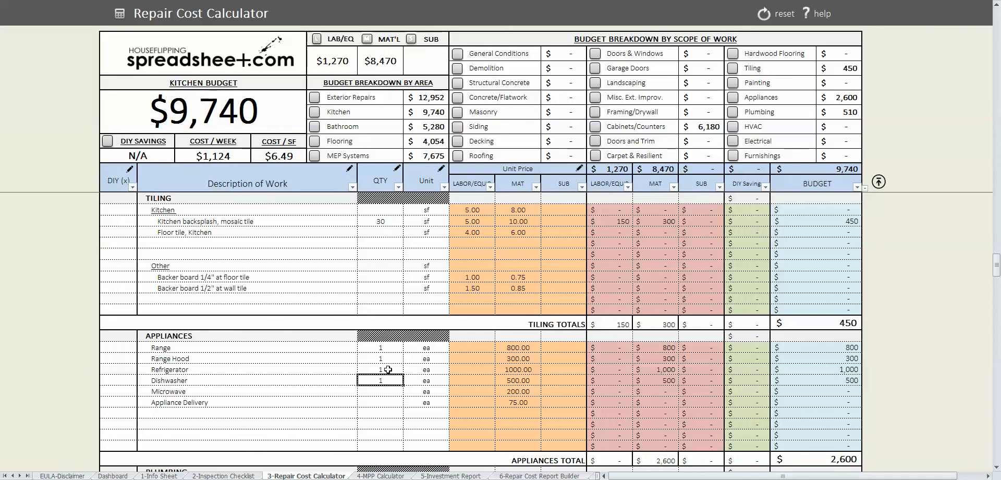
Step: Set the material unit price of the refrigerator to 900 and the dishwasher to 400, and clear the Kitchen filter
{"action": "key", "text": "Up"}
{"action": "key", "text": "Right"}
{"action": "key", "text": "Right"}
{"action": "key", "text": "Right"}
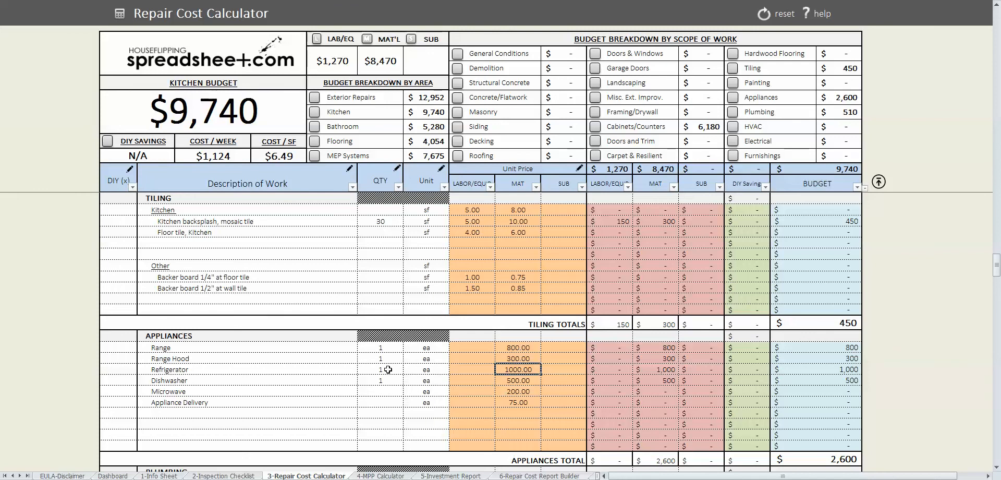
{"action": "type", "text": "9"}
{"action": "key", "text": "Return"}
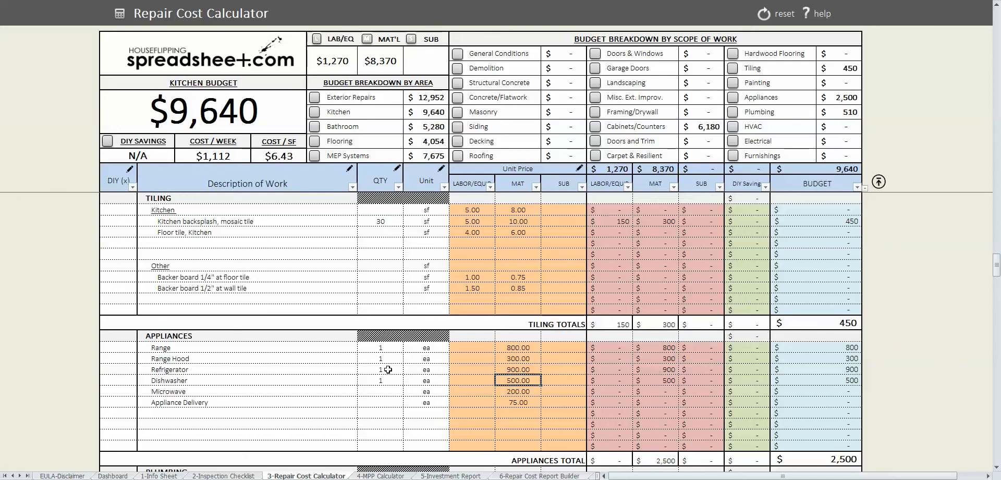
{"action": "type", "text": "400"}
{"action": "key", "text": "Return"}
{"action": "scroll", "coordinate": [386, 360], "scroll_direction": "up", "scroll_amount": 7}
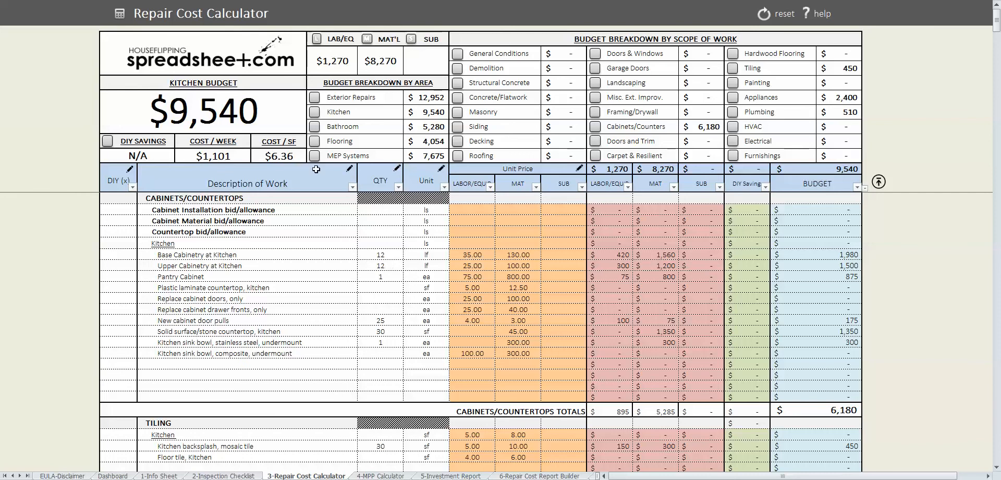
{"action": "left_click", "coordinate": [772, 15]}
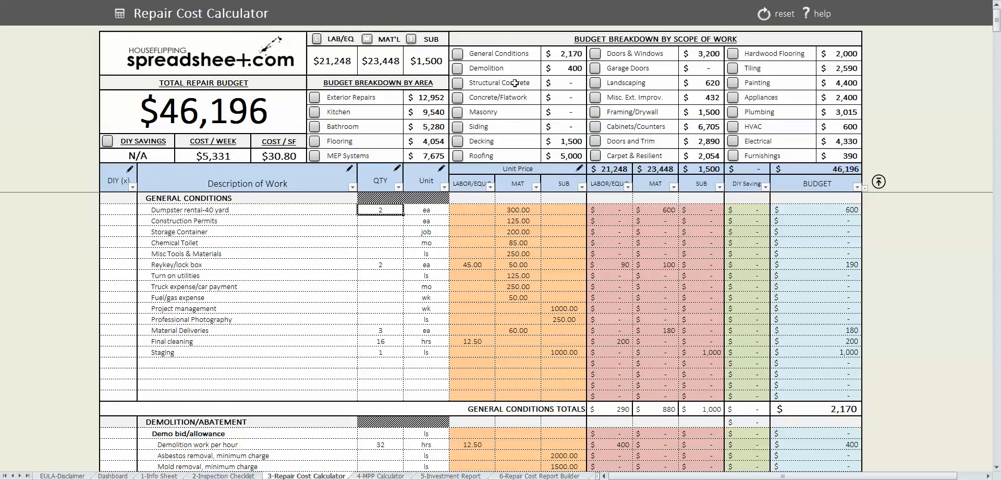
Step: Filter the estimate to Doors & Windows, check the vinyl window and French patio door quantities, and restore the full list
{"action": "left_click", "coordinate": [598, 56]}
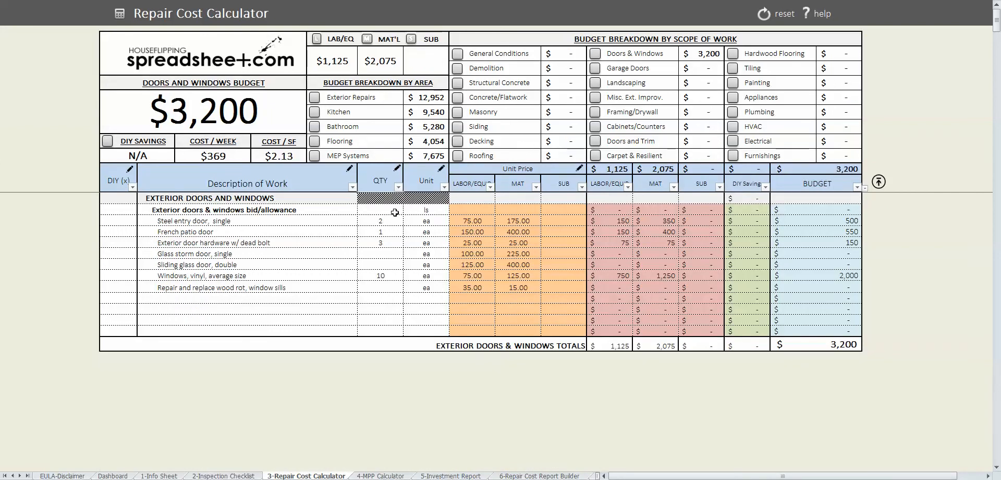
{"action": "left_click", "coordinate": [399, 277]}
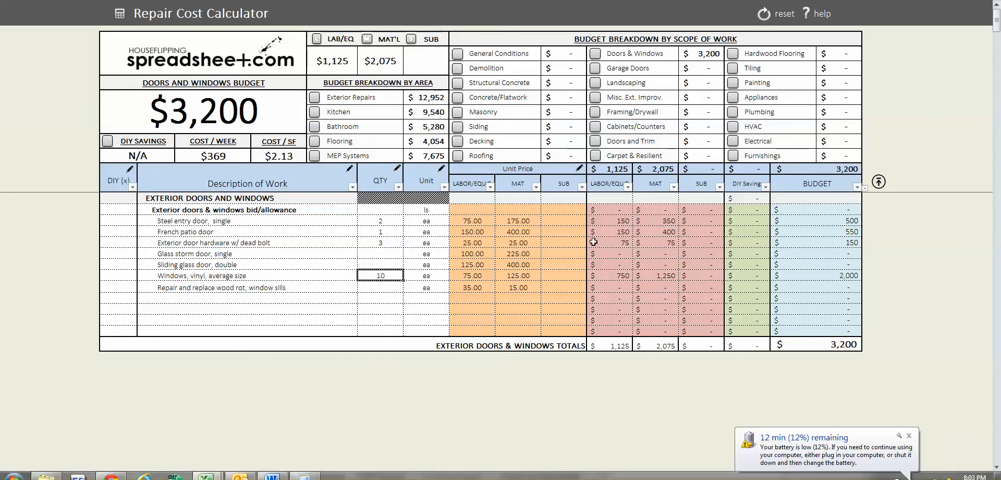
{"action": "left_click", "coordinate": [392, 234]}
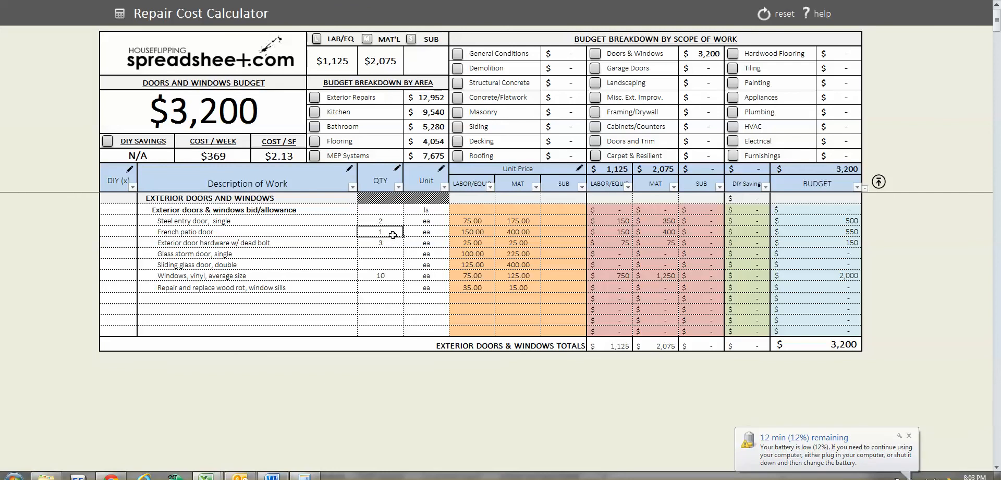
{"action": "left_click", "coordinate": [764, 17]}
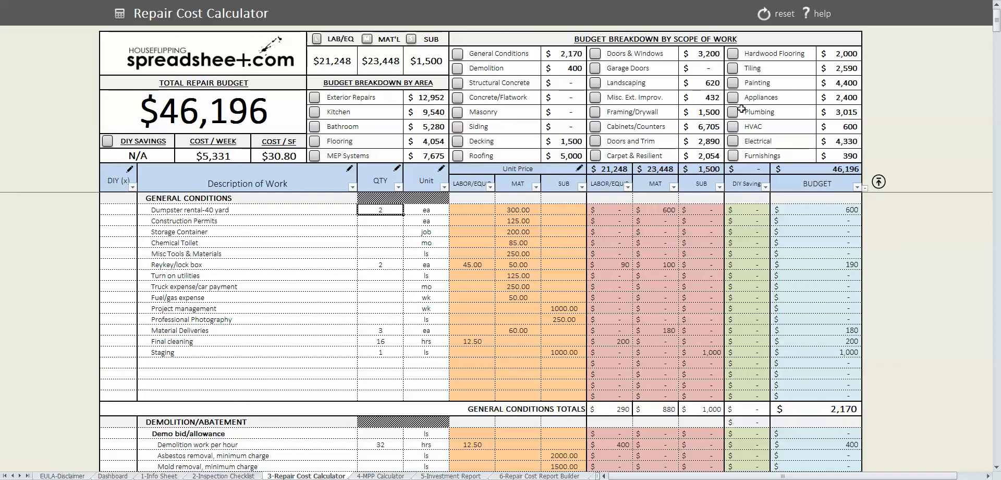
Step: Filter the estimate to Plumbing, review its kitchen and bathroom items, and restore the full list
{"action": "left_click", "coordinate": [734, 113]}
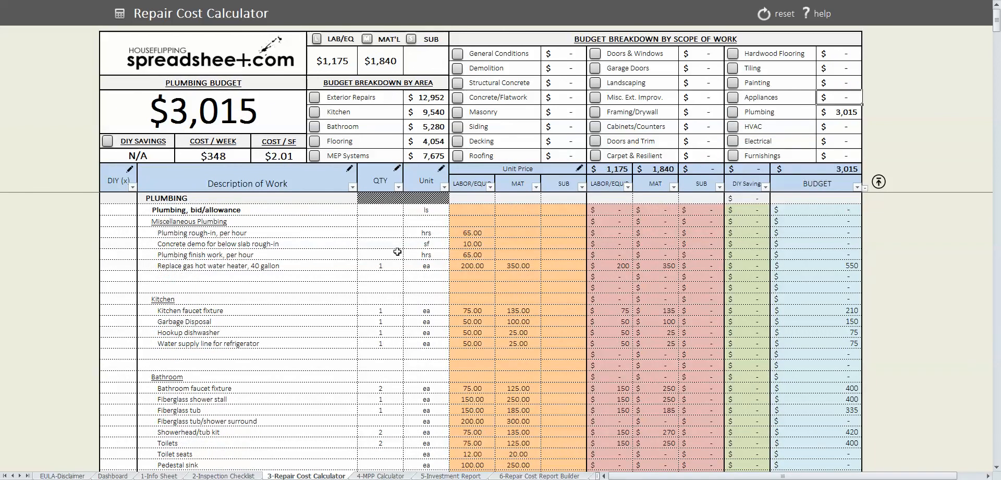
{"action": "scroll", "coordinate": [398, 269], "scroll_direction": "down", "scroll_amount": 1}
{"action": "scroll", "coordinate": [398, 270], "scroll_direction": "down", "scroll_amount": 1}
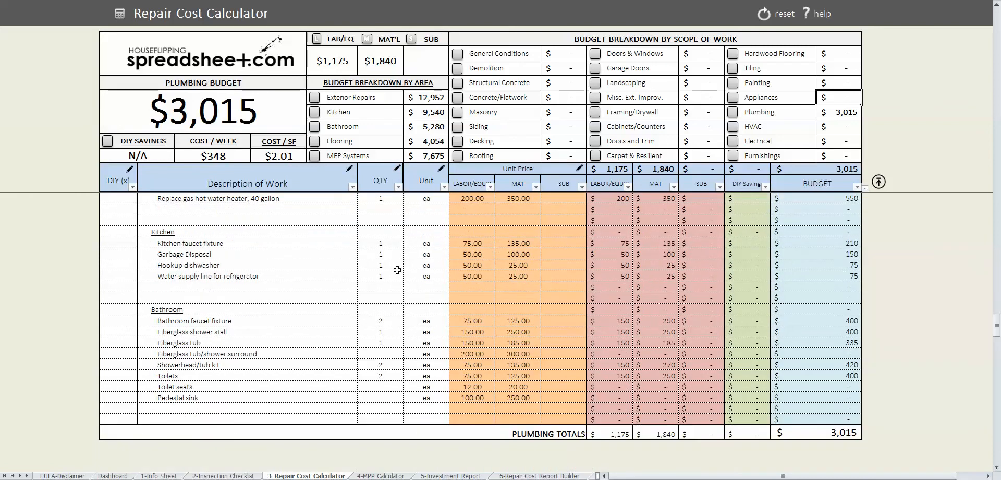
{"action": "scroll", "coordinate": [399, 266], "scroll_direction": "up", "scroll_amount": 2}
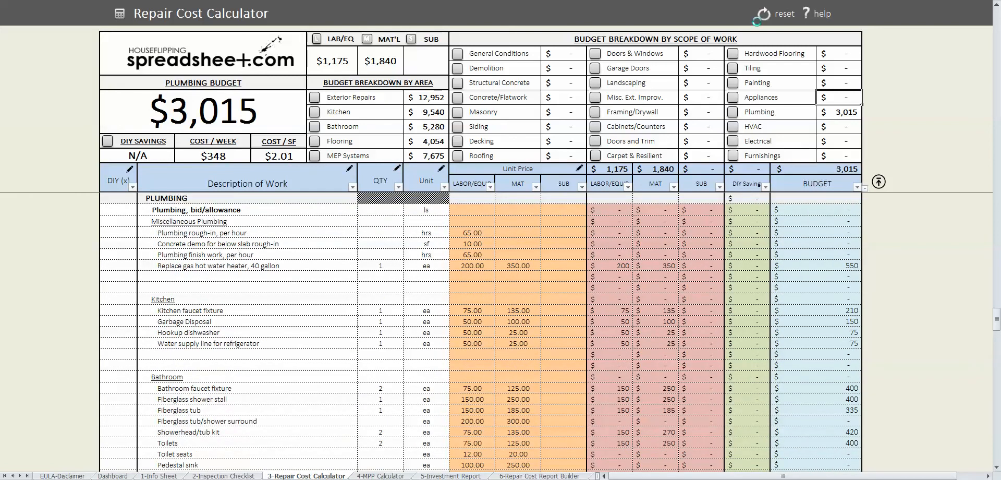
{"action": "left_click", "coordinate": [764, 15]}
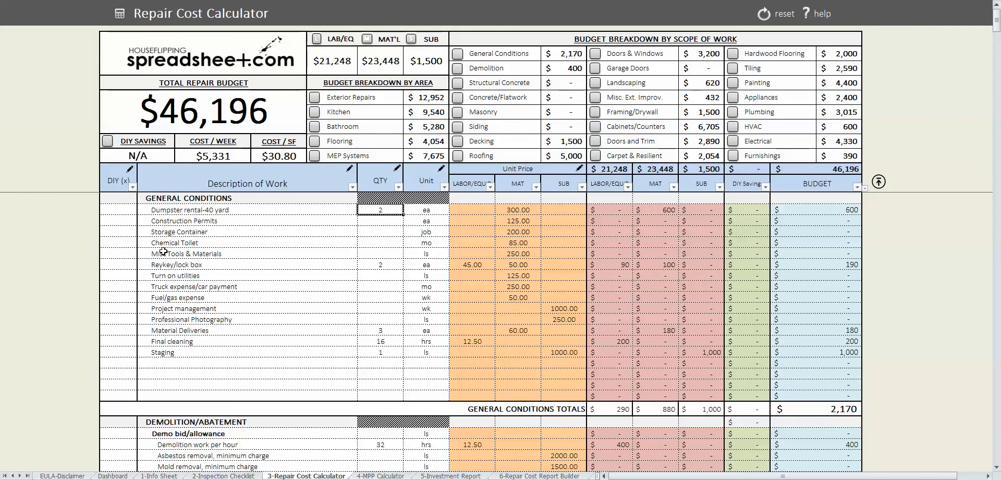
Step: Mark the hourly demolition work in Demolition/Abatement as DIY with an x
{"action": "scroll", "coordinate": [163, 249], "scroll_direction": "down", "scroll_amount": 1}
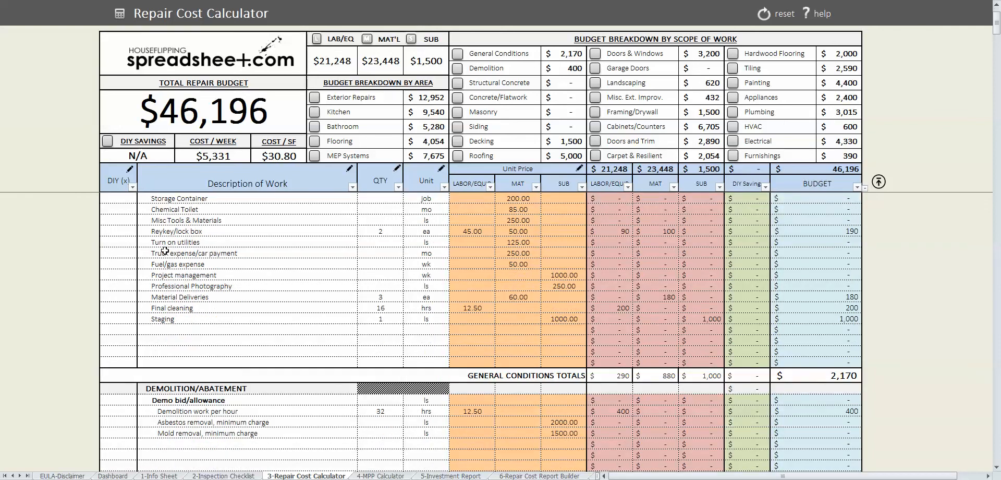
{"action": "scroll", "coordinate": [166, 250], "scroll_direction": "down", "scroll_amount": 1}
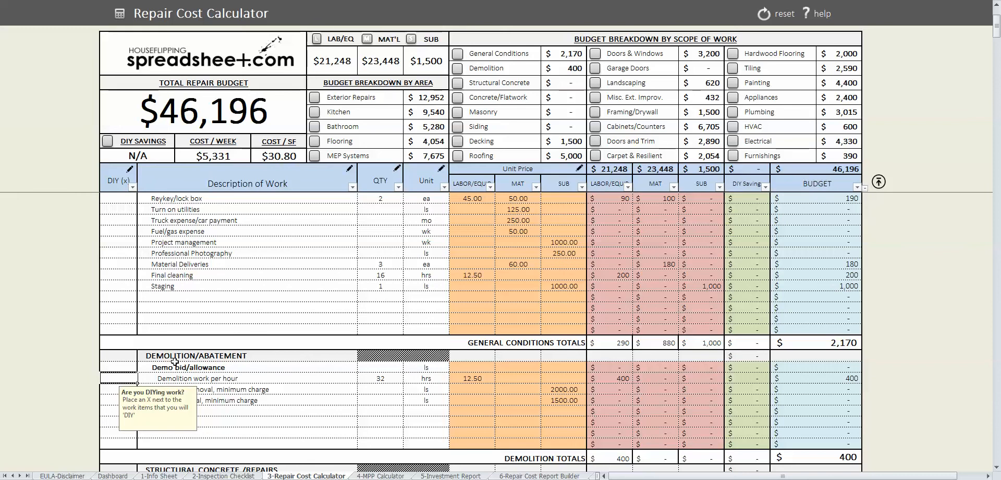
{"action": "type", "text": "x"}
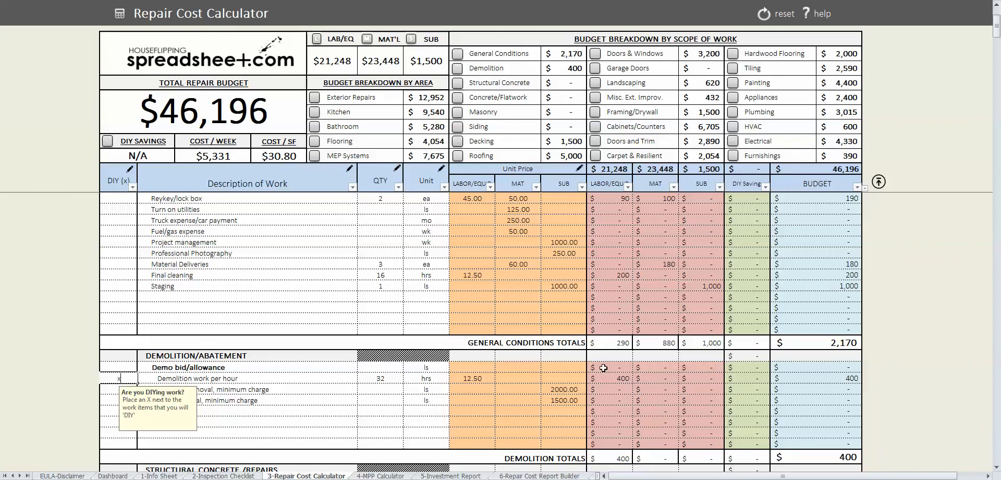
{"action": "key", "text": "Return"}
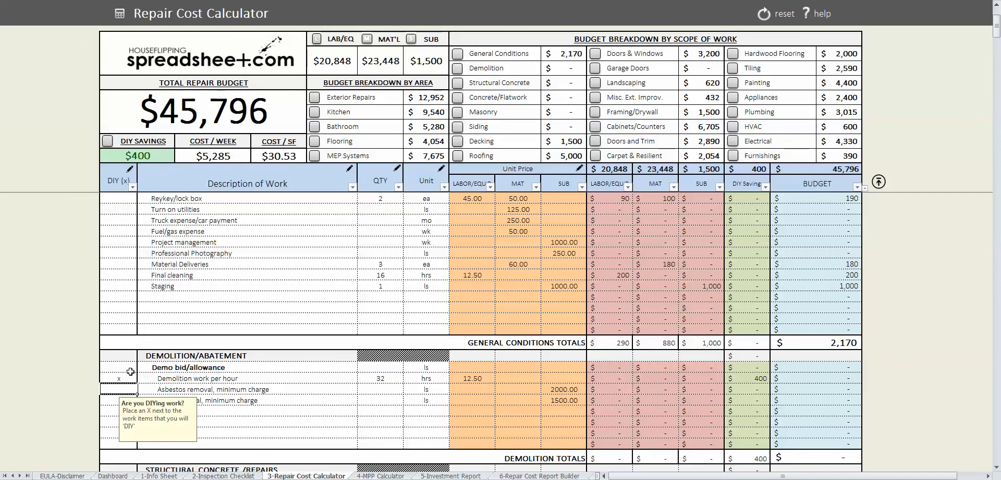
Step: Filter the estimate to the Cabinets/Counters scope of work
{"action": "scroll", "coordinate": [131, 371], "scroll_direction": "down", "scroll_amount": 1}
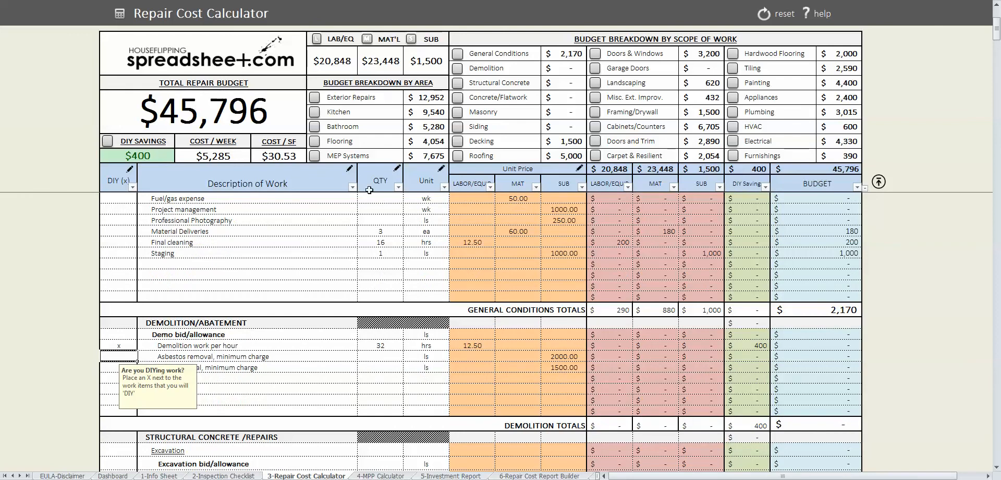
{"action": "left_click", "coordinate": [598, 133]}
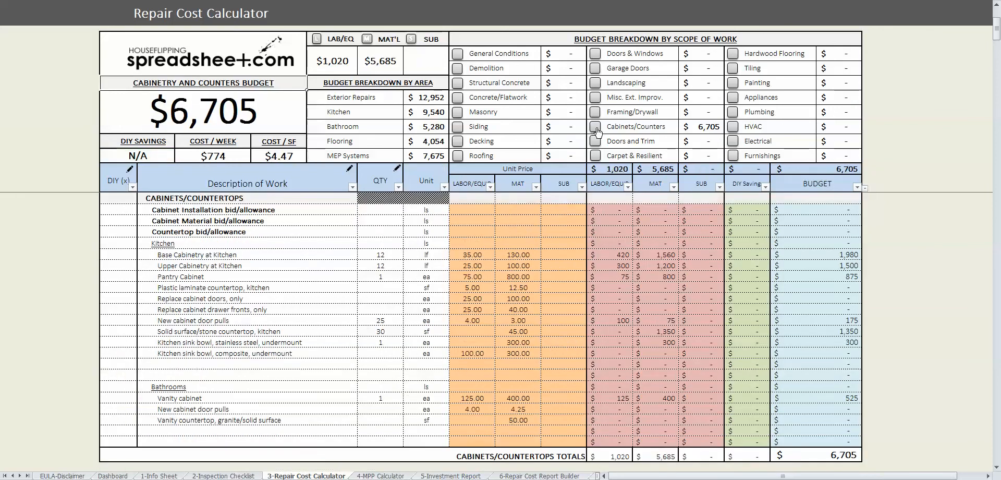
Step: Mark the kitchen's base cabinetry, upper cabinetry and pantry cabinet as DIY work with an x
{"action": "left_click", "coordinate": [130, 252]}
{"action": "type", "text": "x"}
{"action": "key", "text": "Return"}
{"action": "type", "text": "x"}
{"action": "key", "text": "Return"}
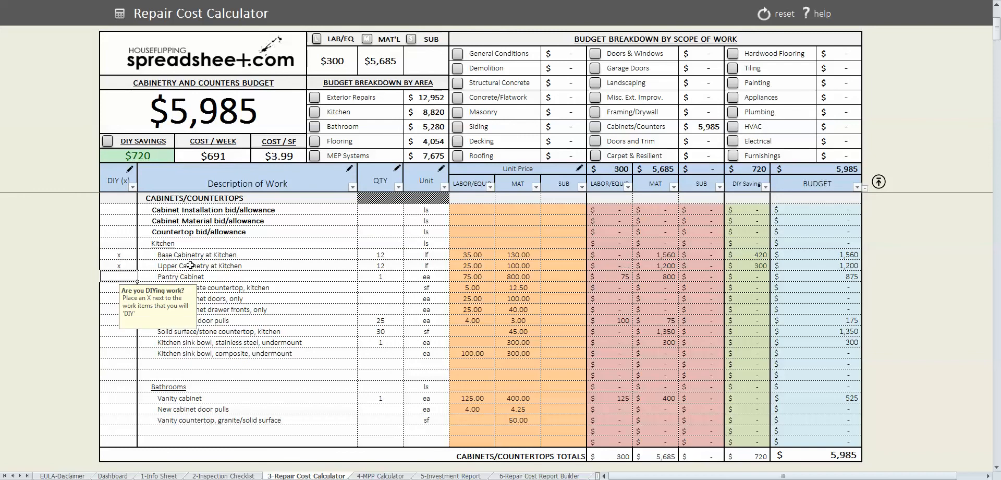
{"action": "type", "text": "x"}
{"action": "key", "text": "Return"}
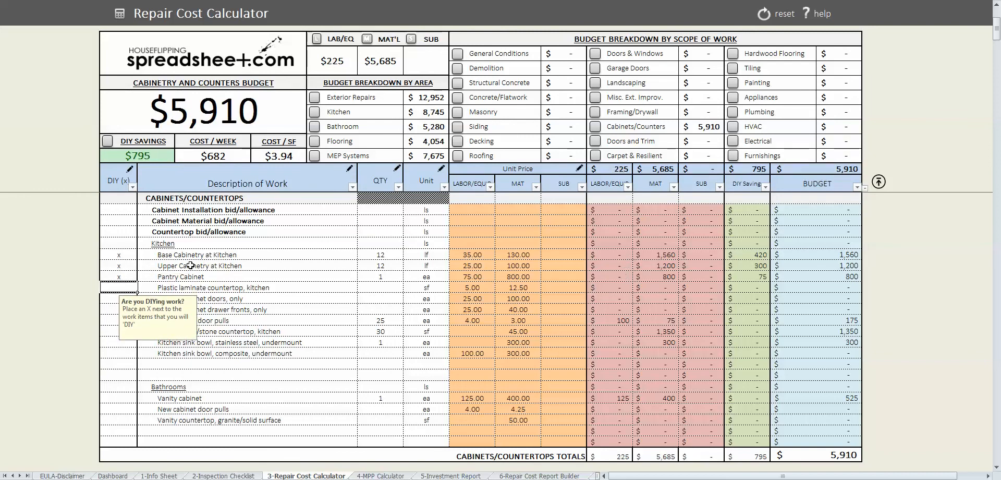
Step: Mark the kitchen's new cabinet door pulls as DIY work with an x
{"action": "key", "text": "Down"}
{"action": "key", "text": "Down"}
{"action": "key", "text": "Down"}
{"action": "type", "text": "x"}
{"action": "key", "text": "Return"}
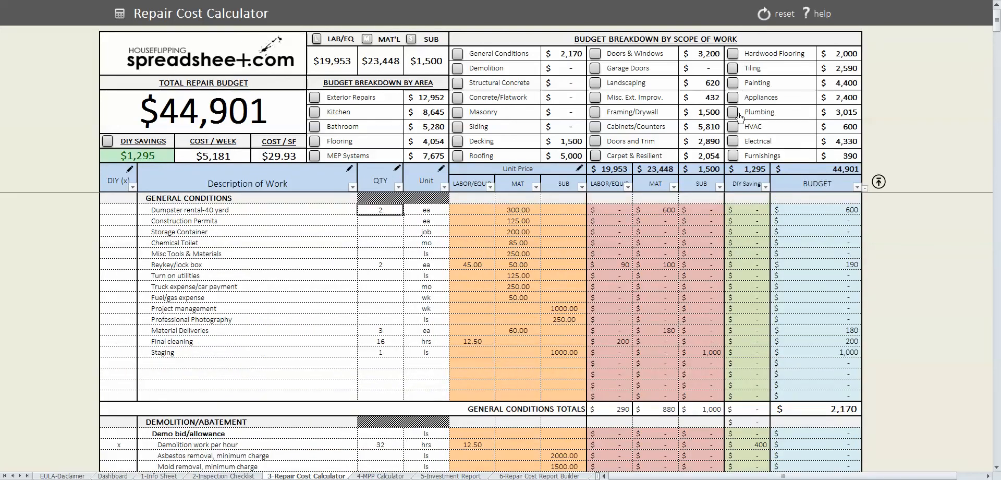
Step: Filter the estimate to Hardwood Flooring, mark the hardwood floors as DIY with an x, and restore the full list
{"action": "left_click", "coordinate": [733, 54]}
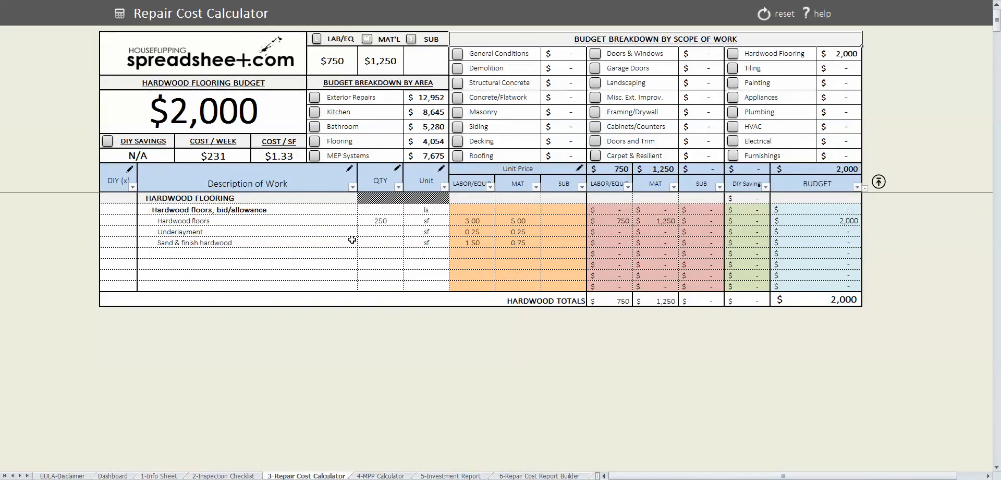
{"action": "left_click", "coordinate": [120, 220]}
{"action": "type", "text": "x"}
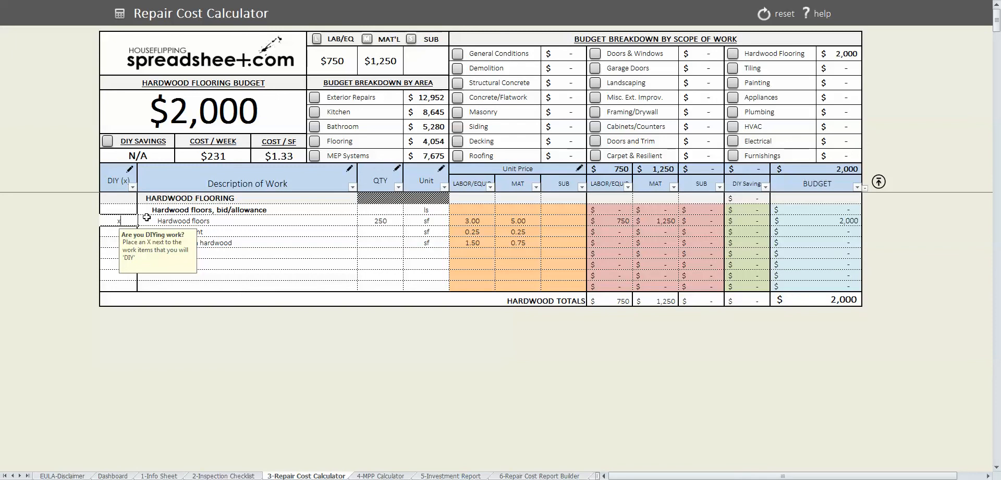
{"action": "key", "text": "Return"}
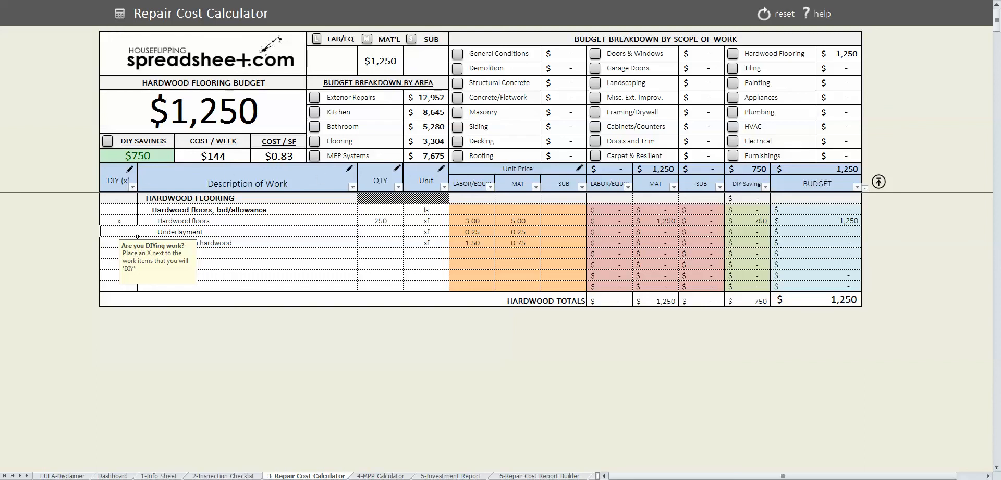
{"action": "left_click", "coordinate": [765, 14]}
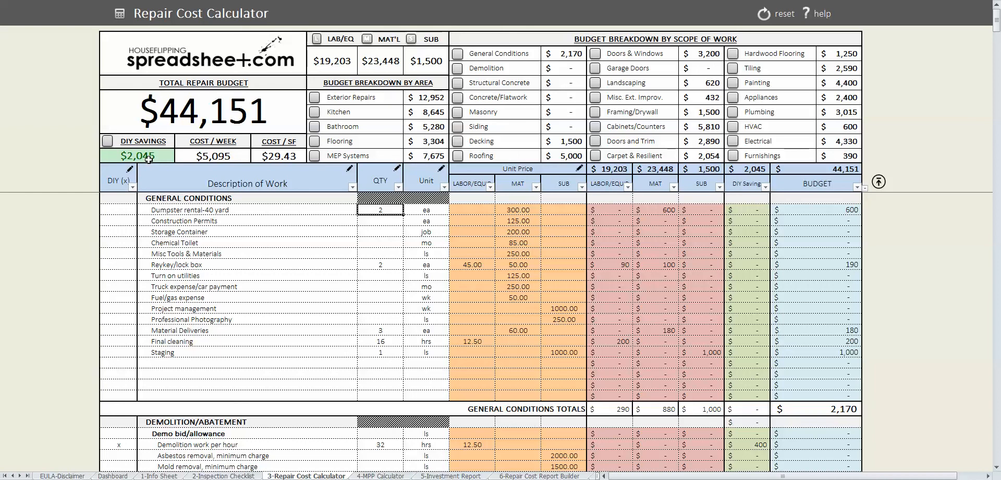
Step: Filter the estimate to the DIY savings items, review them, and restore the full list
{"action": "left_click", "coordinate": [109, 143]}
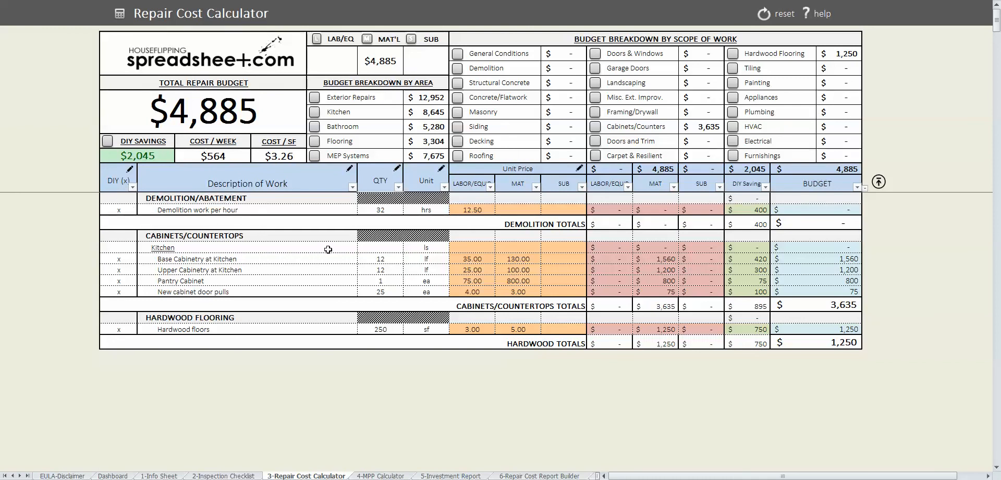
{"action": "left_click", "coordinate": [765, 23]}
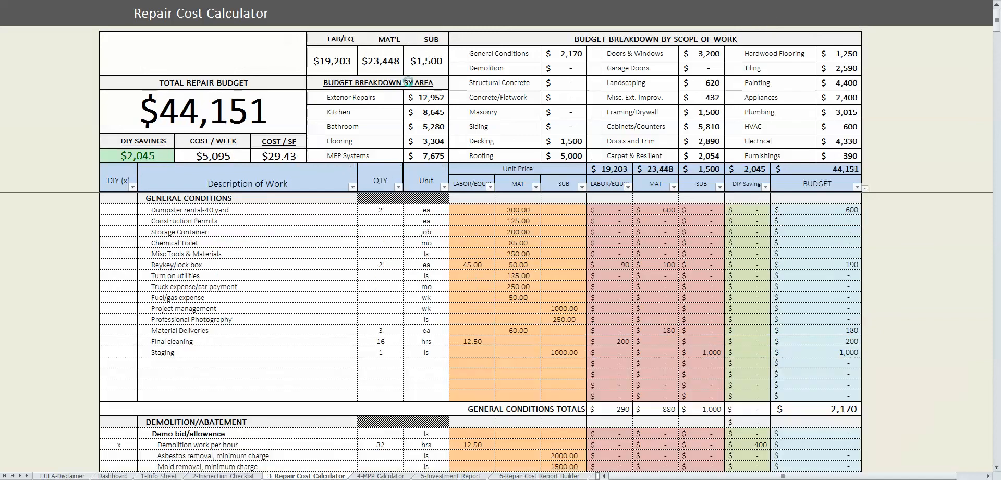
{"action": "left_click", "coordinate": [564, 224]}
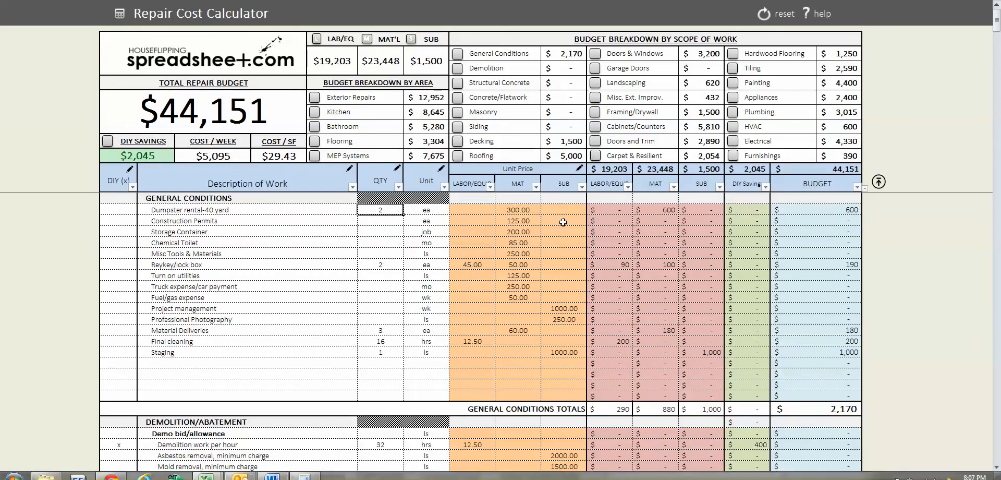